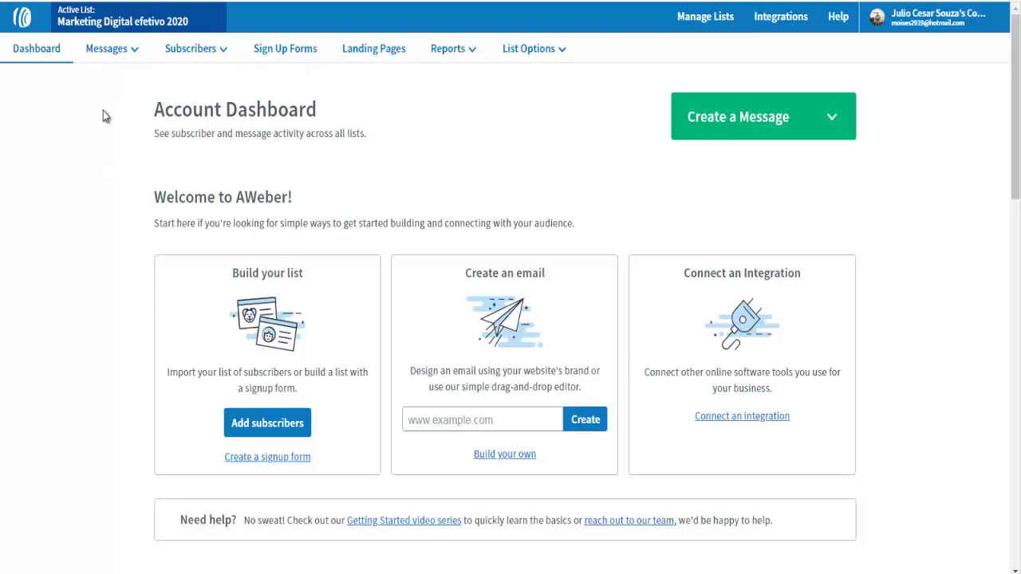
mouse_move(125, 64)
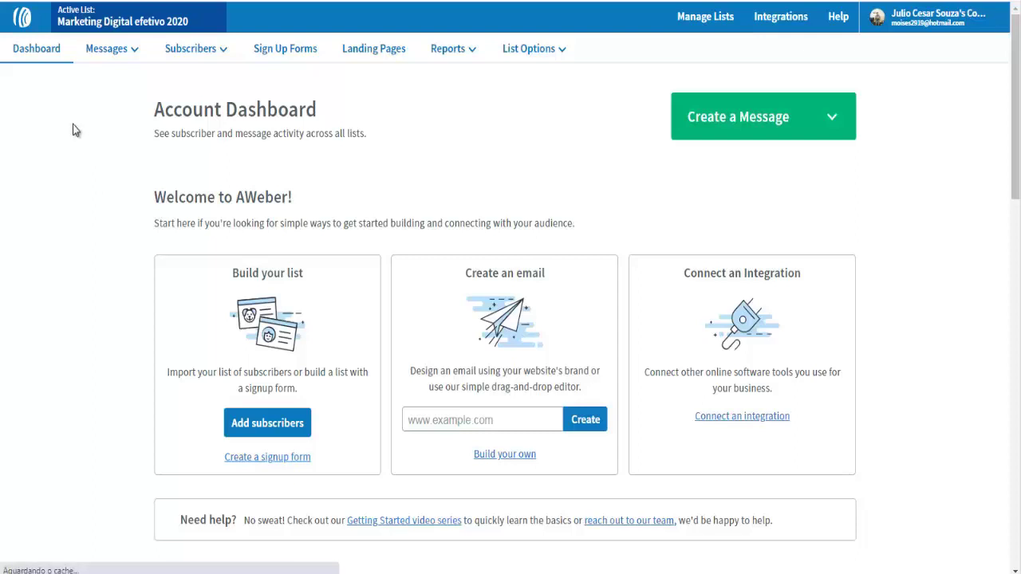
left_click(130, 56)
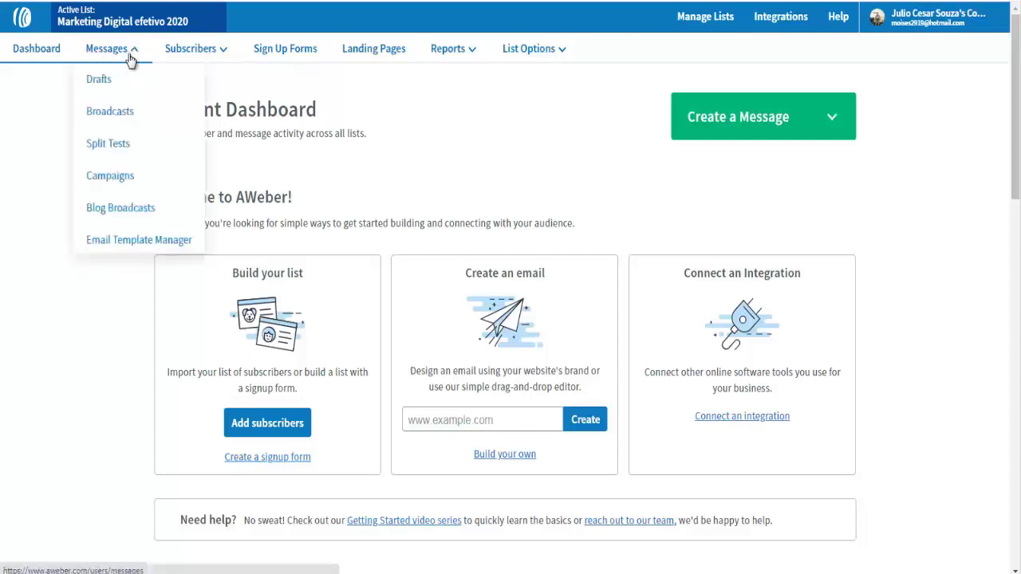
left_click(69, 63)
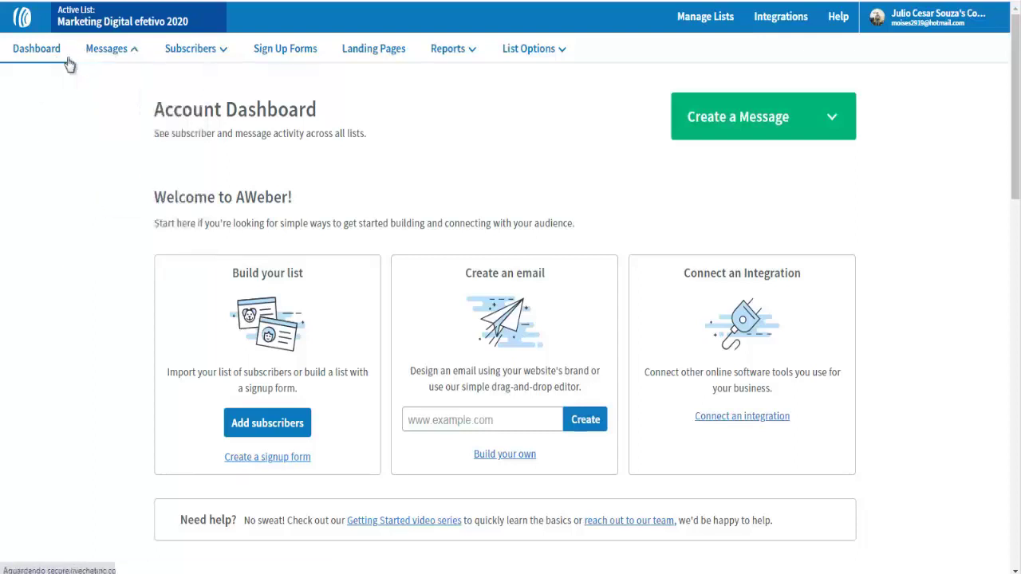
left_click(104, 52)
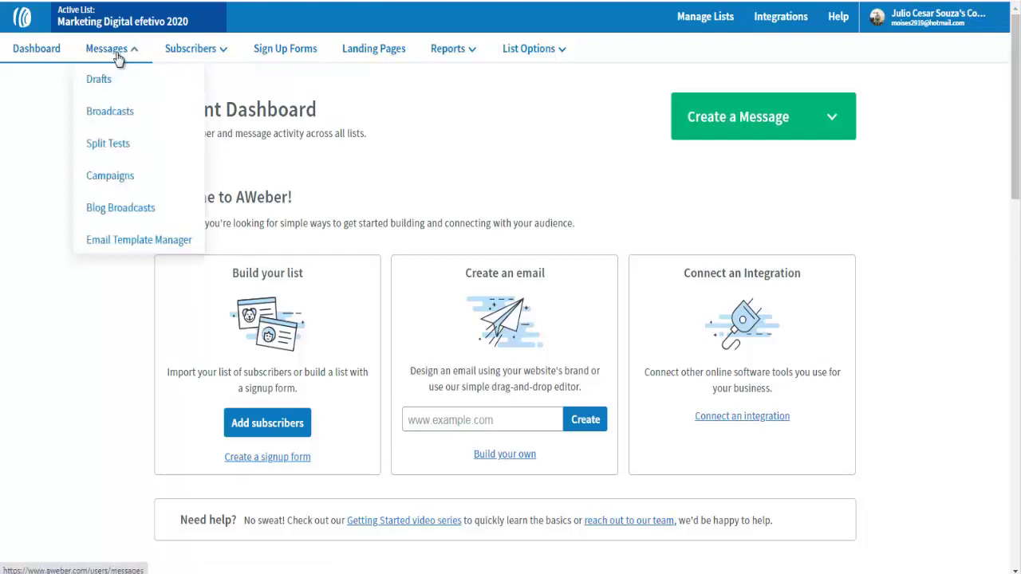
left_click(112, 83)
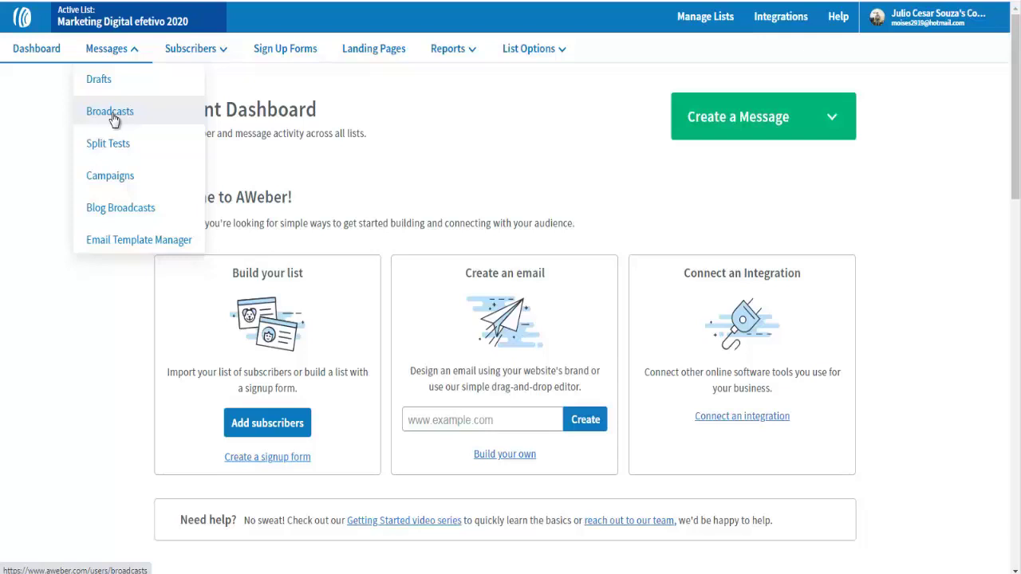
left_click(115, 116)
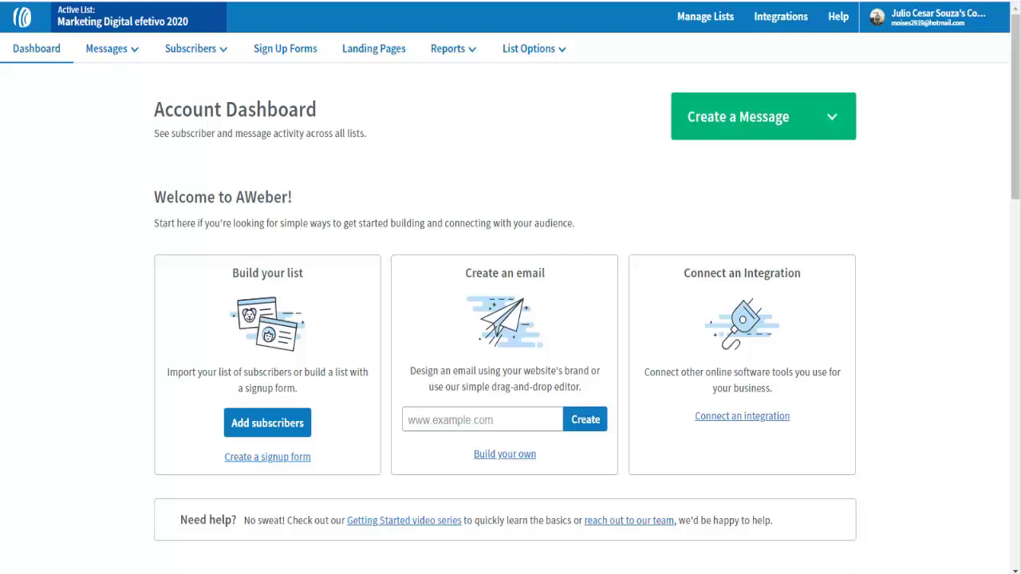
- Open the import history for the list's subscribers and look over the page
mouse_move(107, 64)
mouse_move(223, 58)
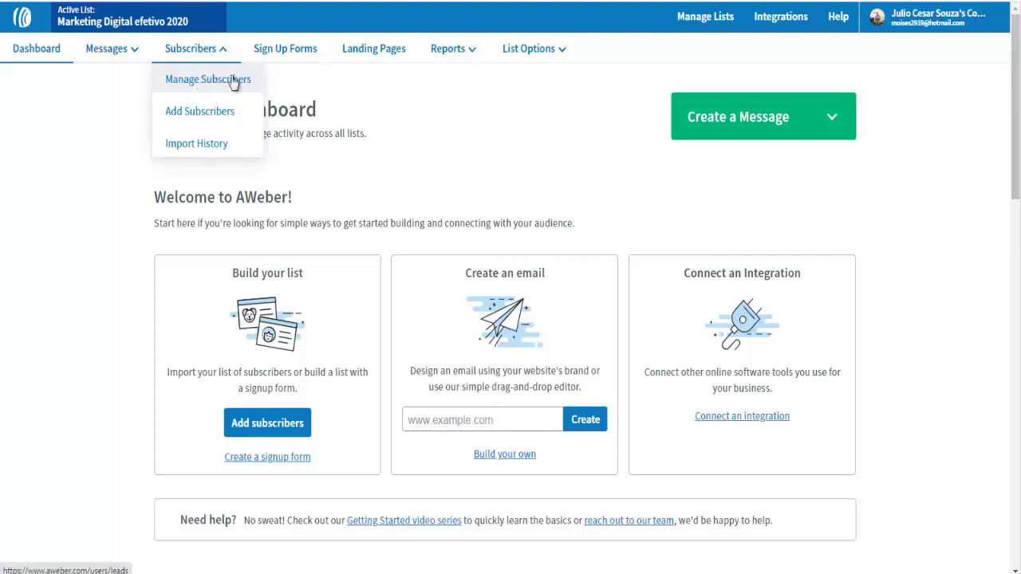
left_click(204, 148)
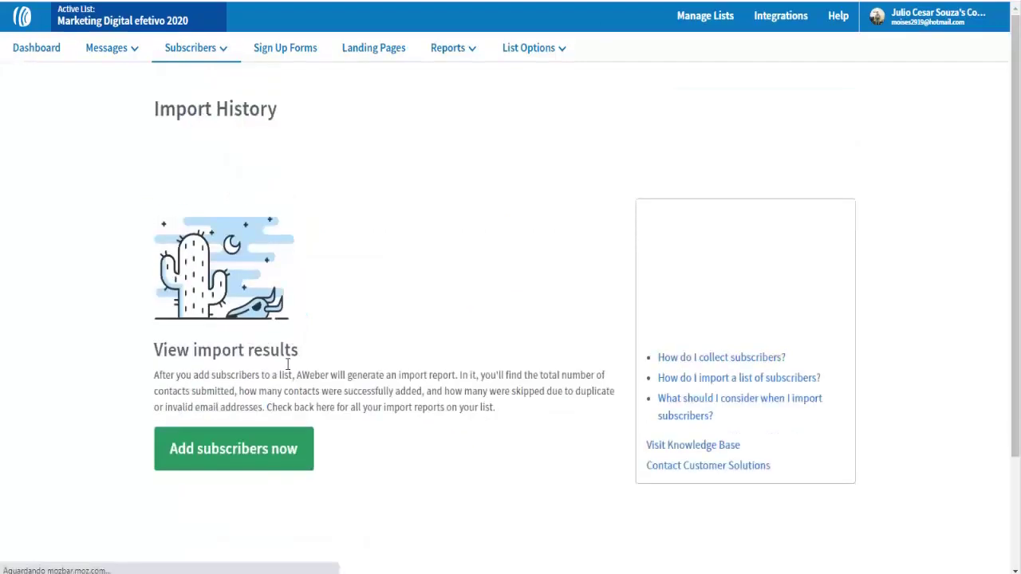
scroll(269, 348, "down", 2)
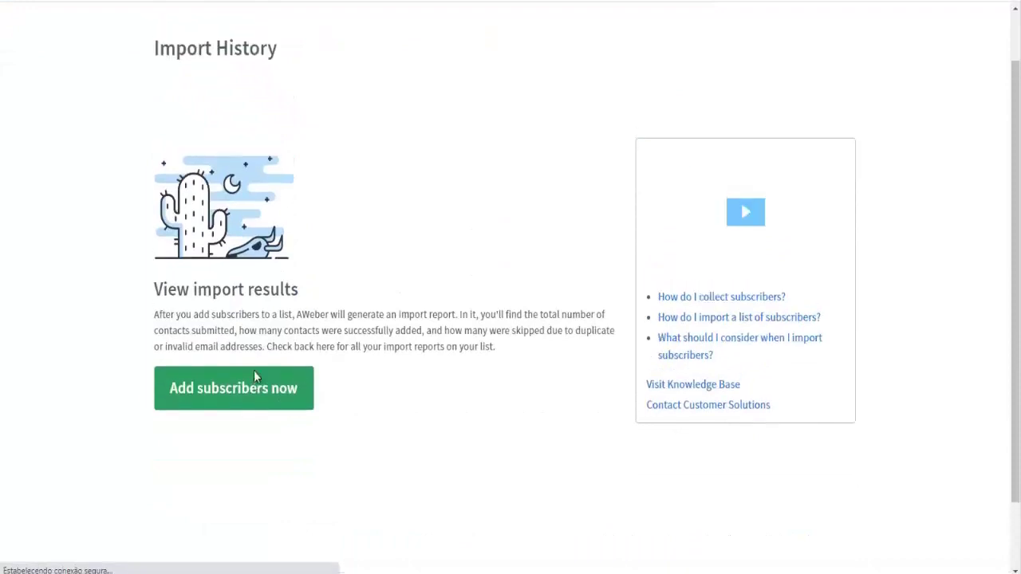
scroll(254, 370, "up", 2)
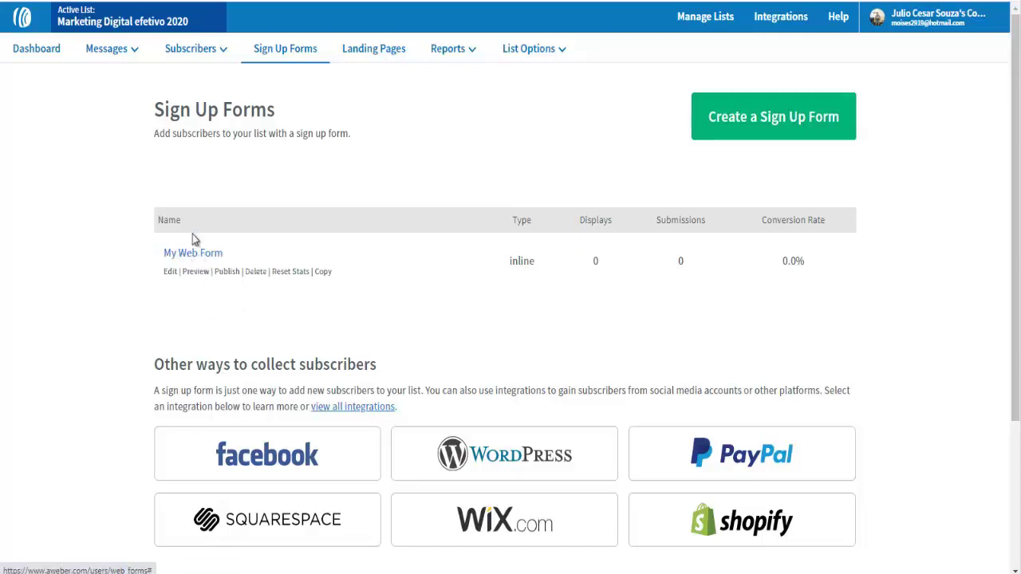
- Start creating a new sign-up form for the active list and look over the default form in the designer
left_click(194, 429)
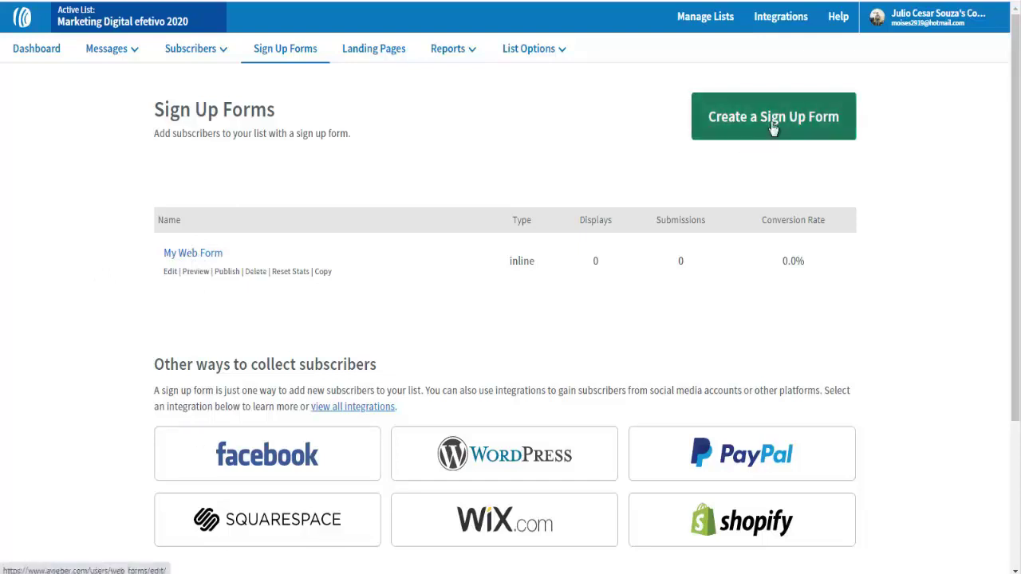
left_click(793, 137)
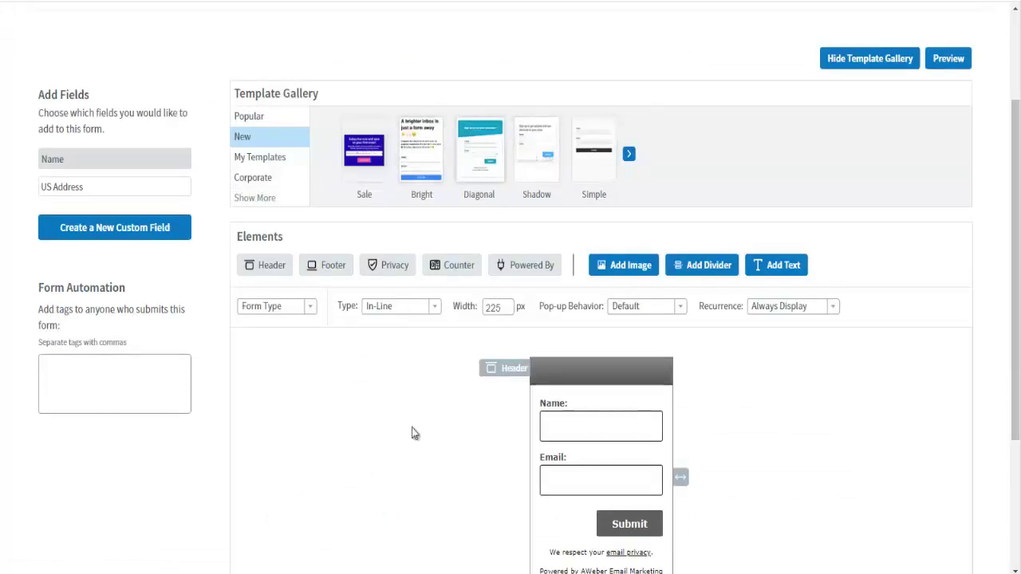
scroll(411, 427, "down", 2)
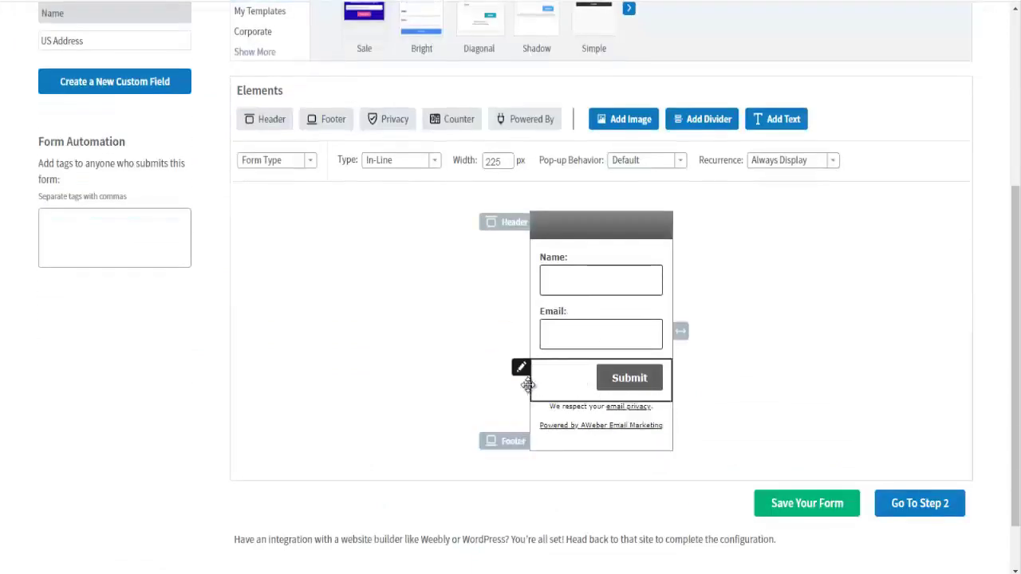
scroll(570, 343, "up", 2)
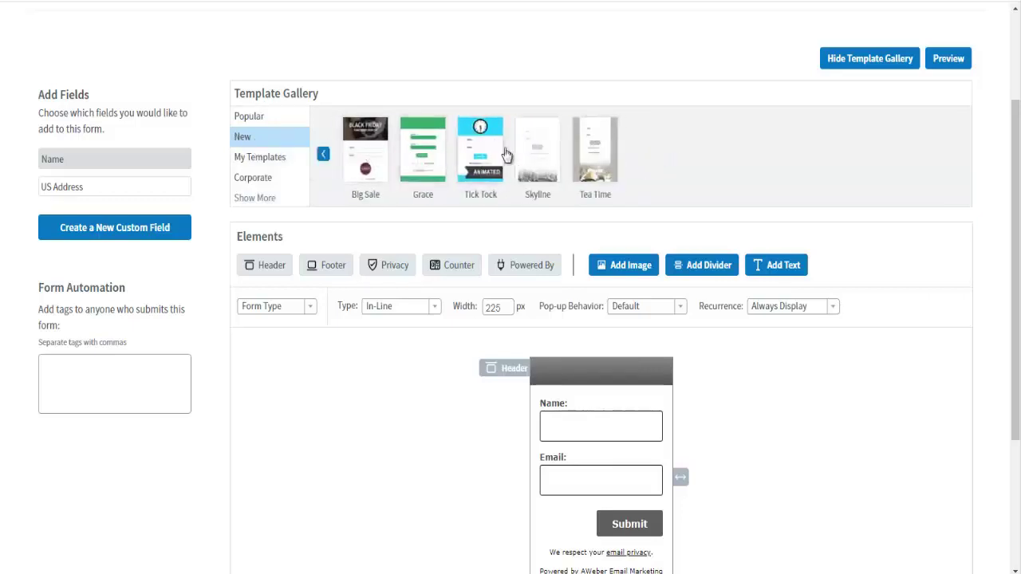
- Examine the form templates offered in the My Templates, Corporate and Popular categories of the gallery
left_click(256, 164)
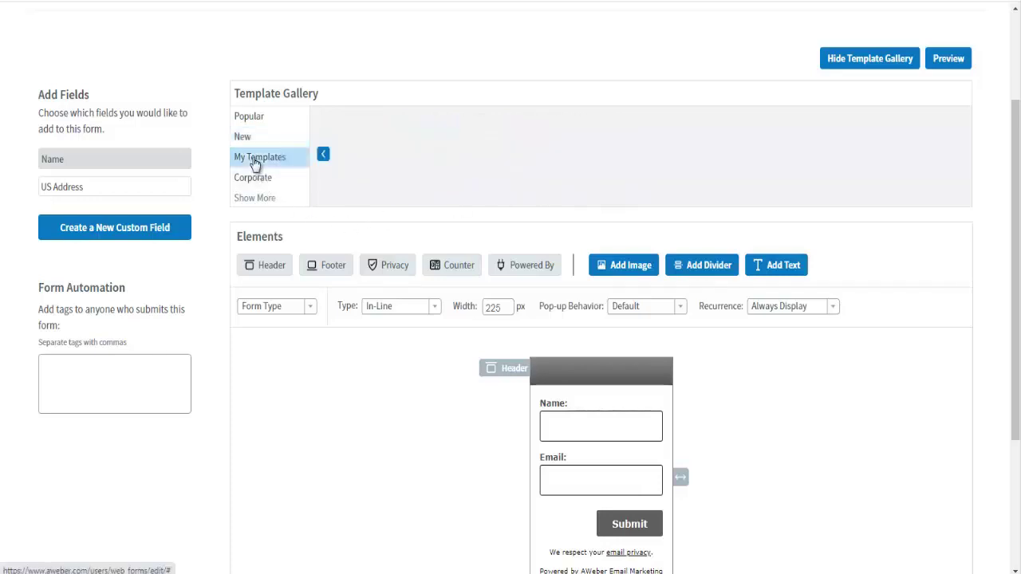
scroll(373, 404, "down", 1)
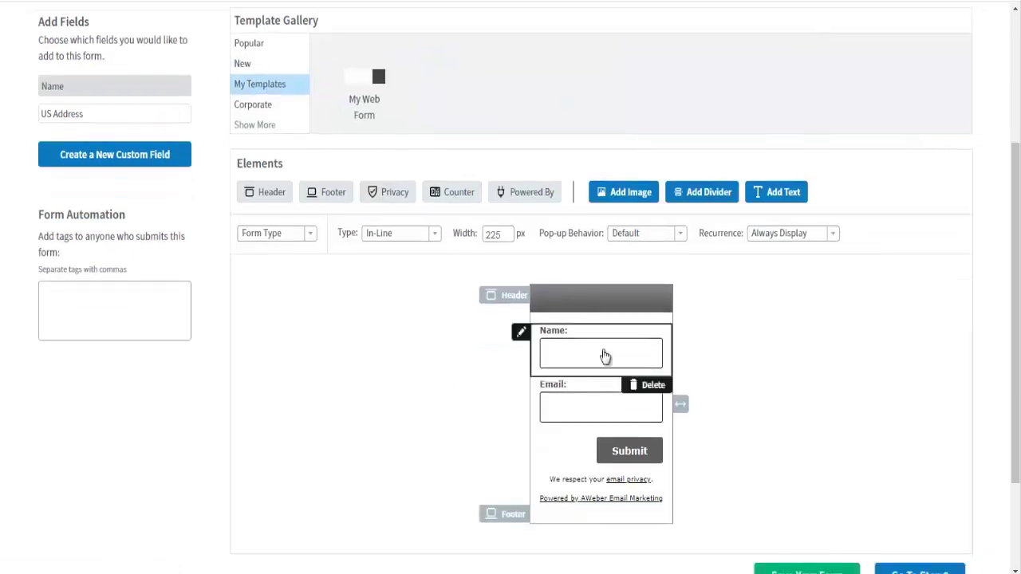
scroll(369, 356, "up", 2)
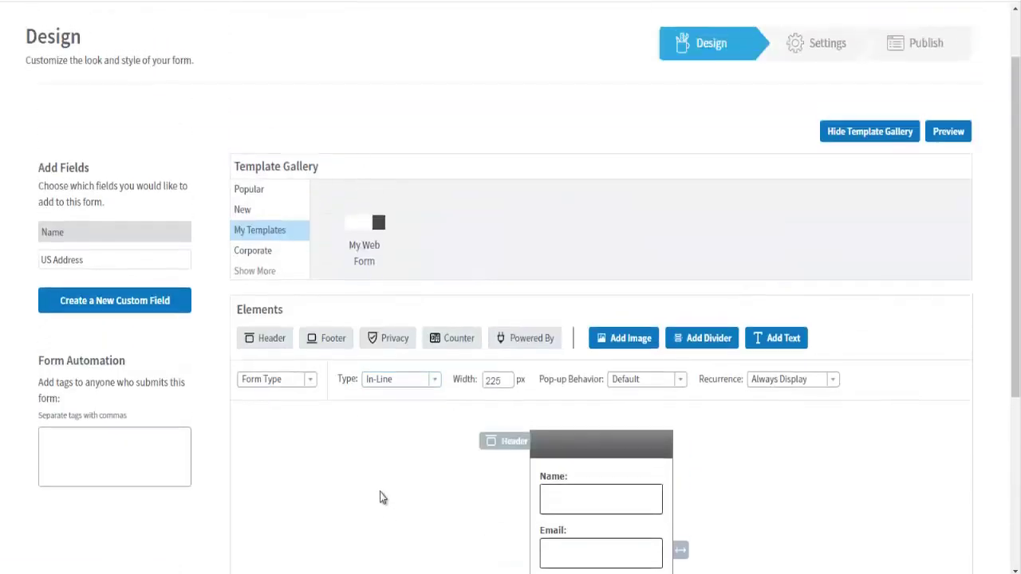
scroll(380, 498, "down", 1)
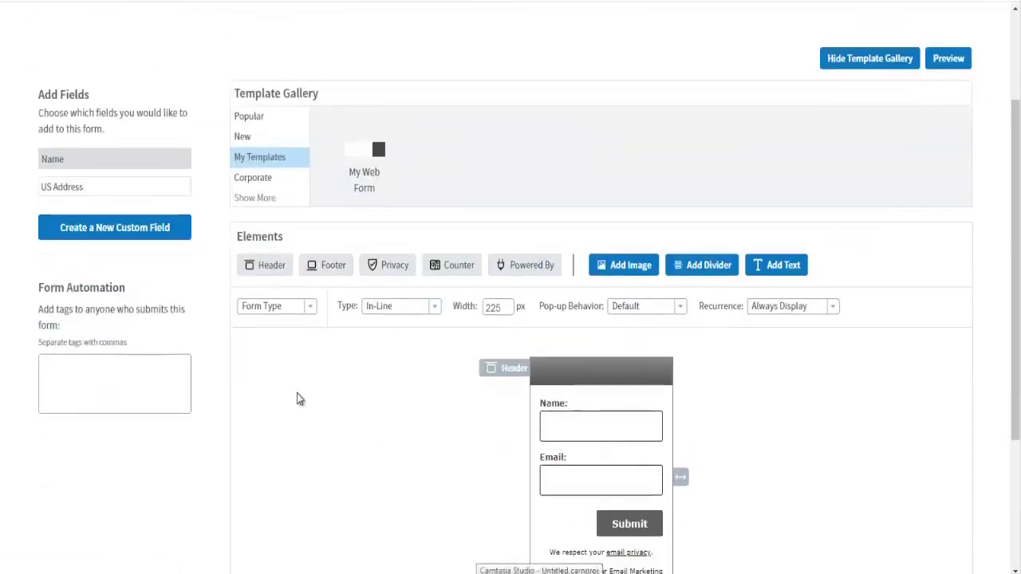
scroll(296, 399, "up", 1)
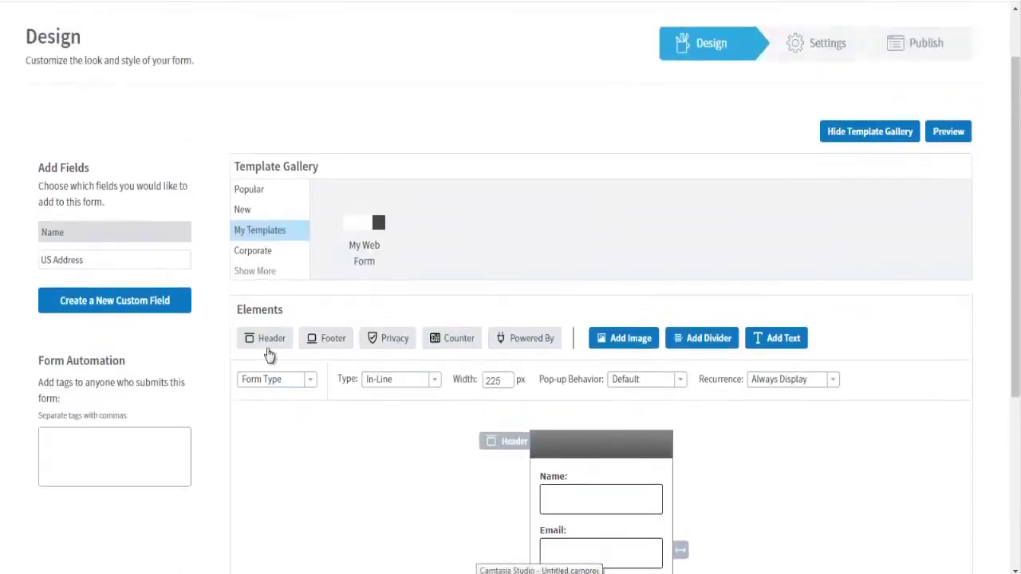
left_click(257, 252)
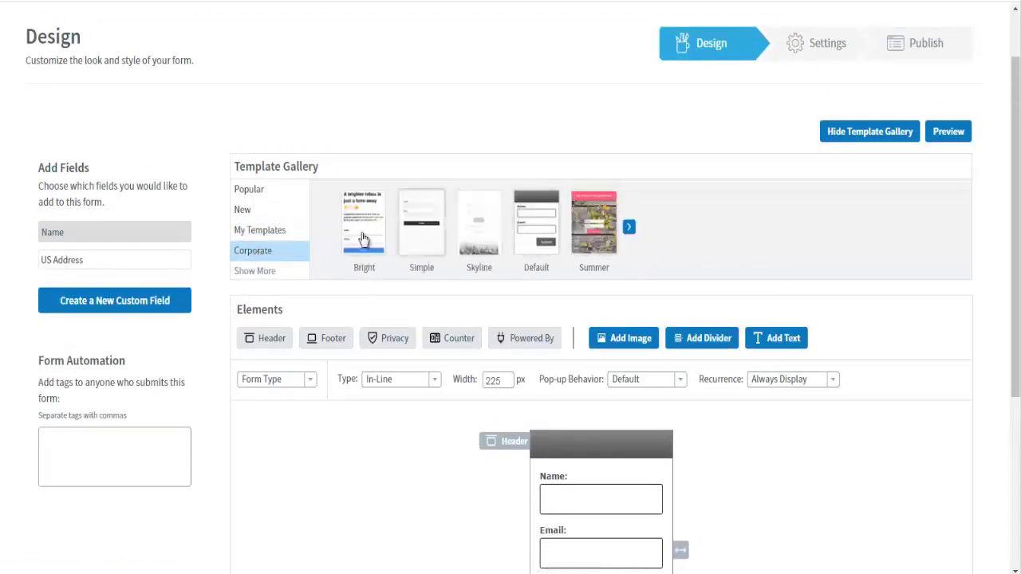
left_click(254, 192)
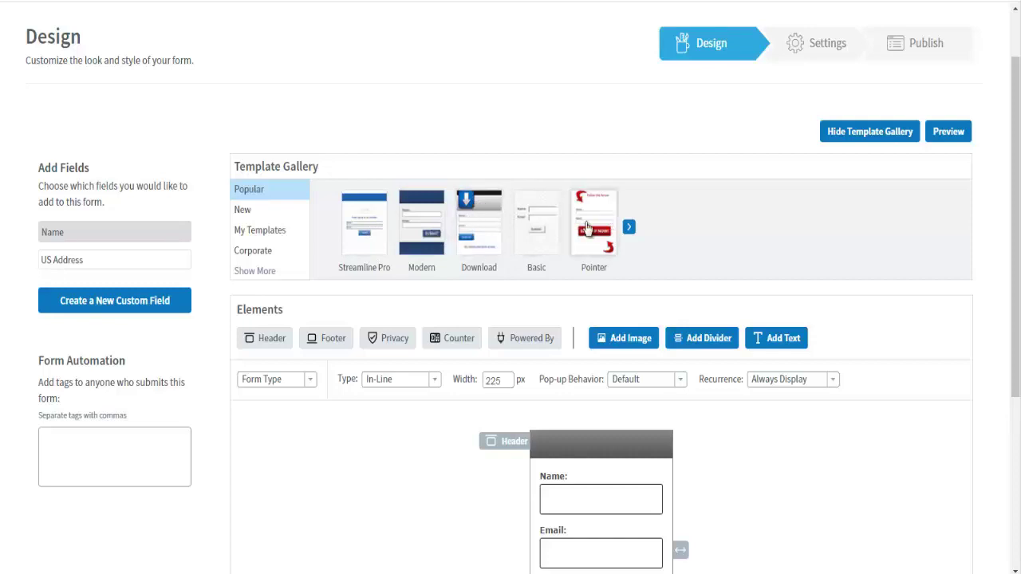
left_click(628, 231)
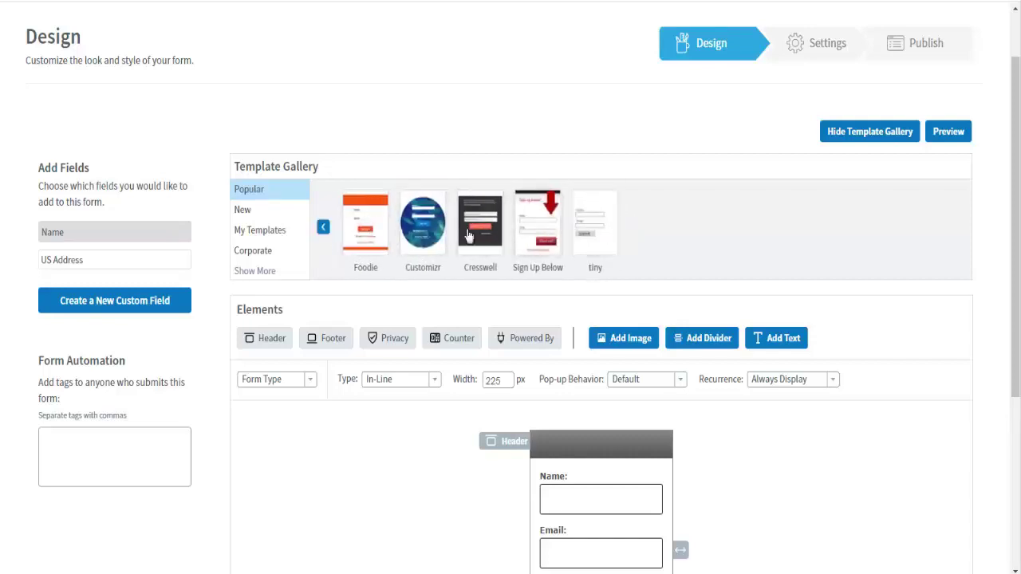
left_click(328, 229)
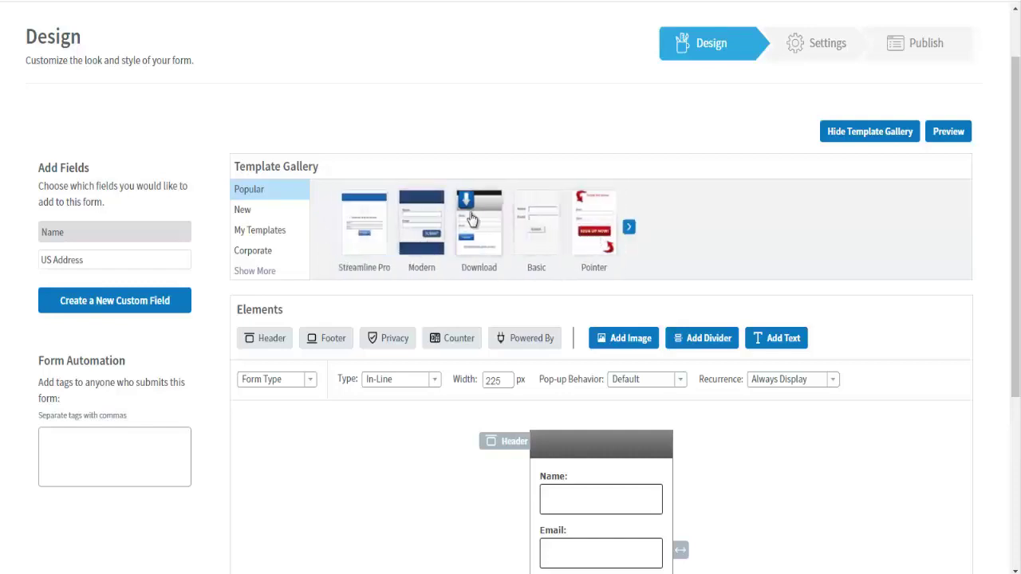
- Load the popular Download template in its Royal colour scheme into the sign-up form
left_click(484, 221)
scroll(370, 435, "down", 1)
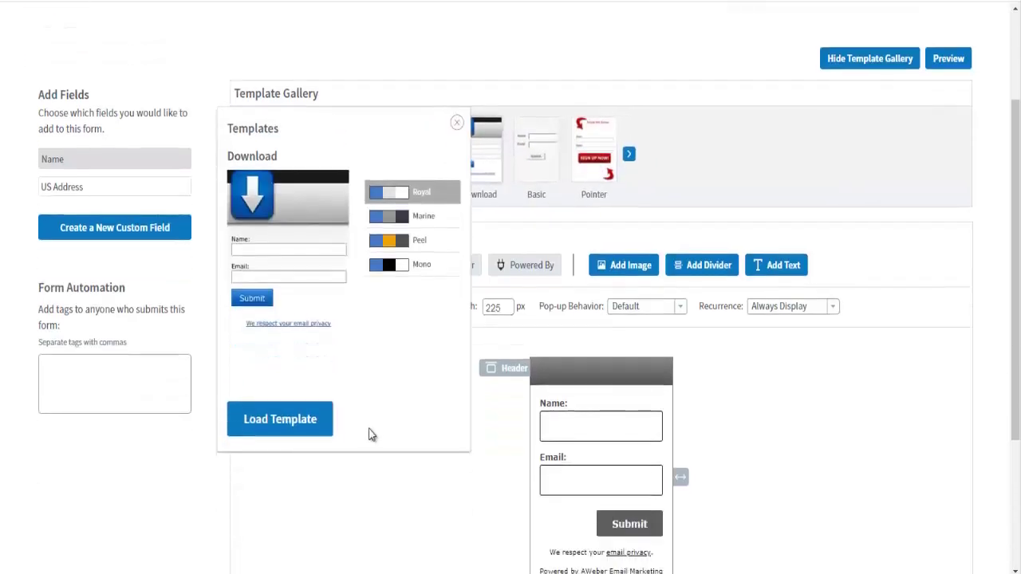
left_click(286, 423)
scroll(327, 431, "down", 2)
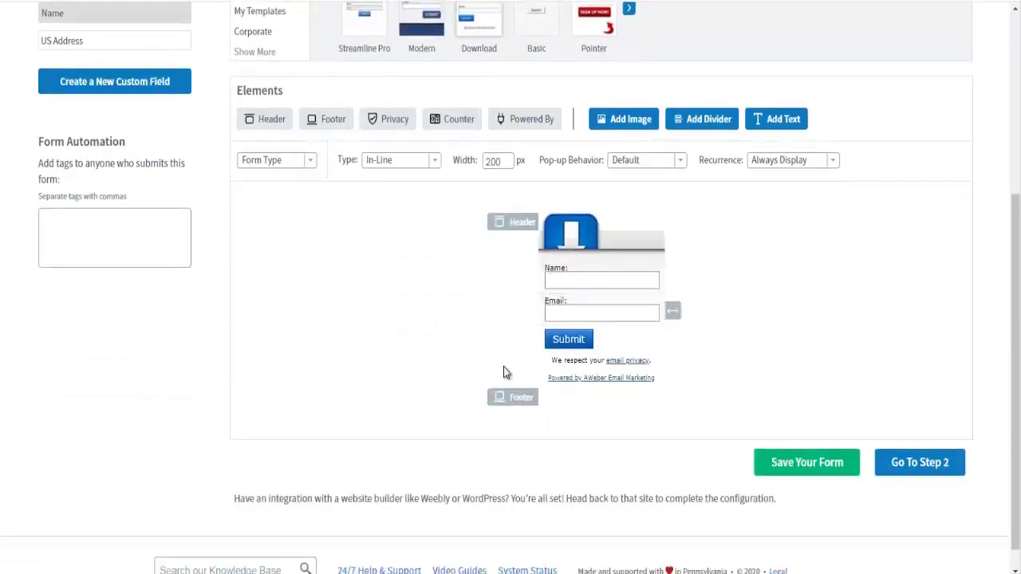
- Inspect the text settings of the form's Submit button and close them without making changes
left_click(558, 340)
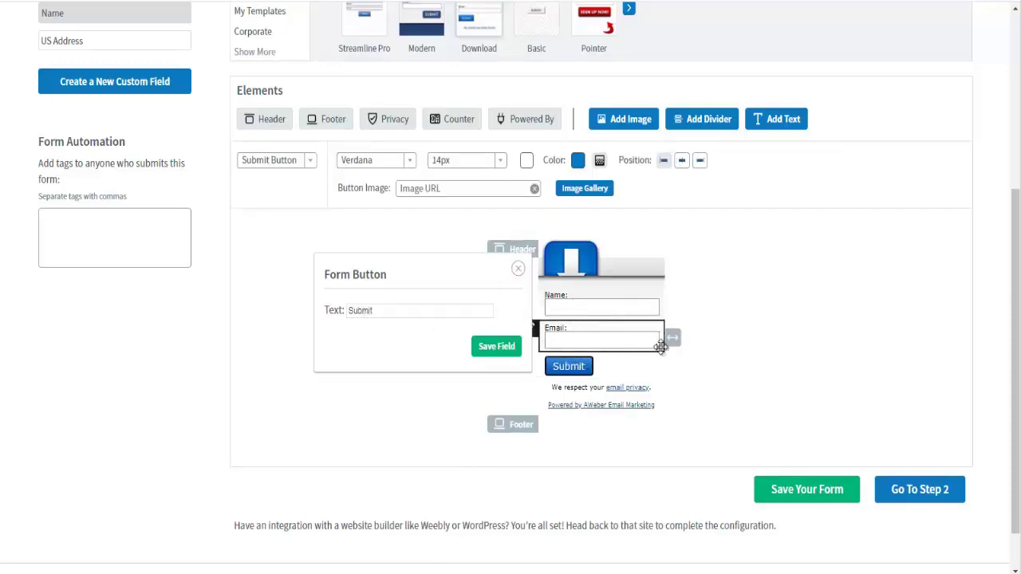
left_click(518, 270)
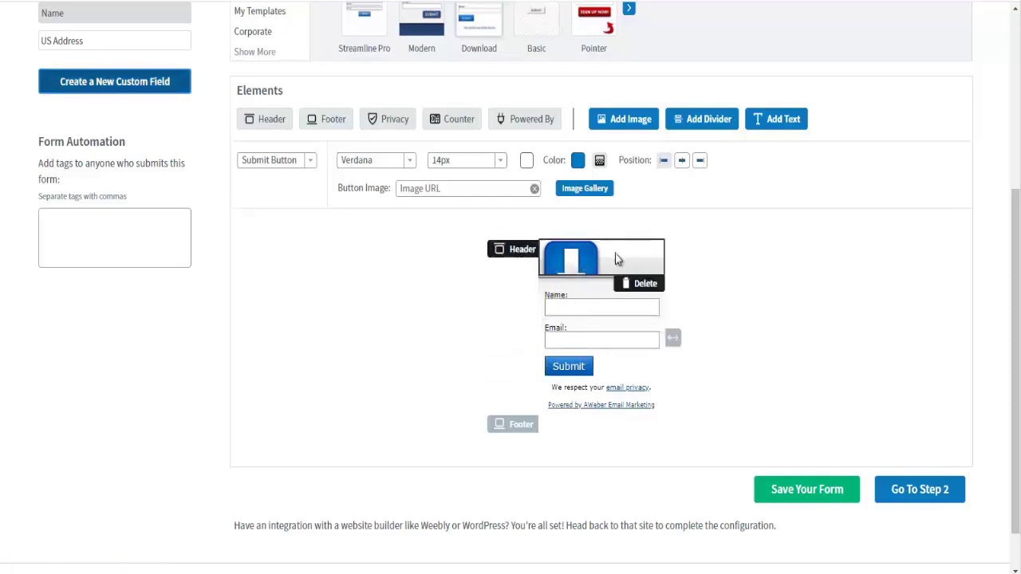
- Go to the list's landing pages and start creating a new landing page
scroll(383, 333, "up", 3)
scroll(562, 167, "up", 1)
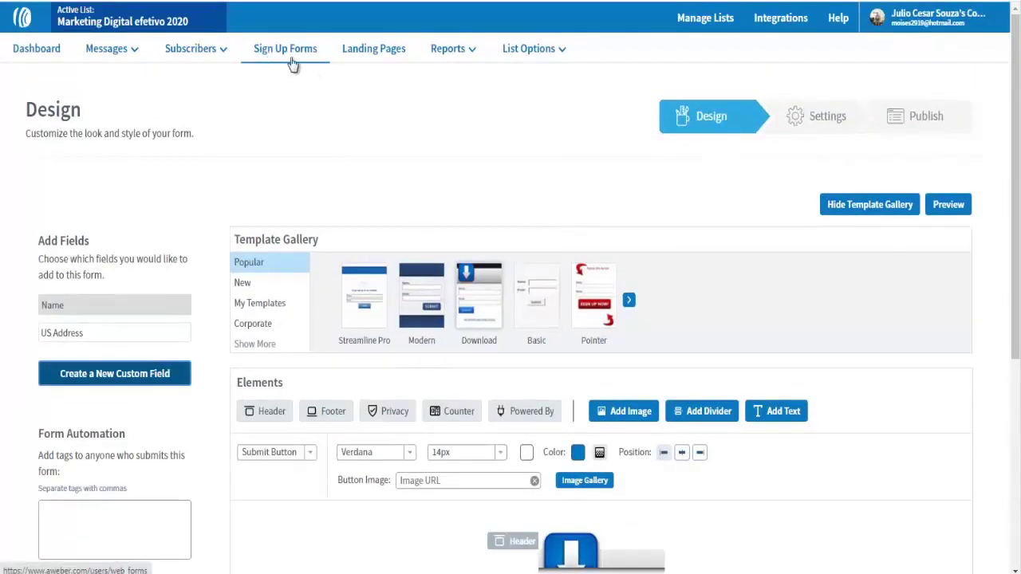
left_click(369, 60)
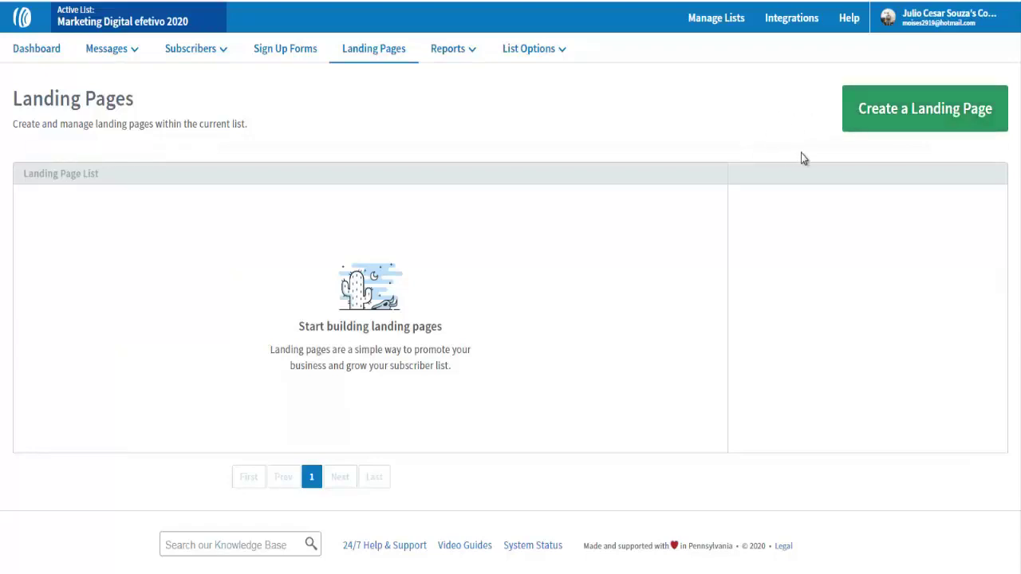
left_click(878, 123)
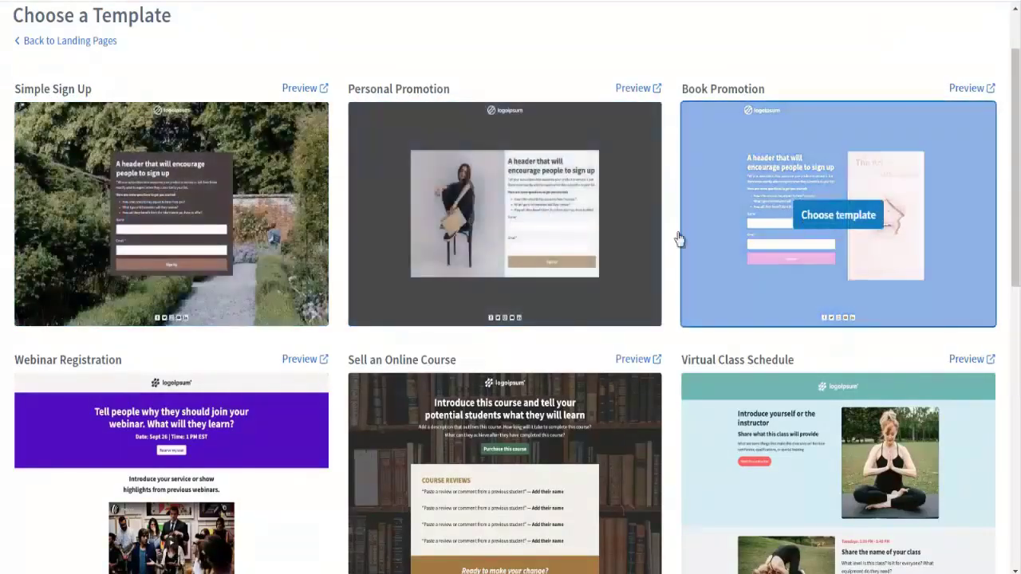
- Examine the available landing page templates, such as Webinar Registration, Sell a Product, Product Promotion and Blog Sign Up
scroll(179, 257, "down", 3)
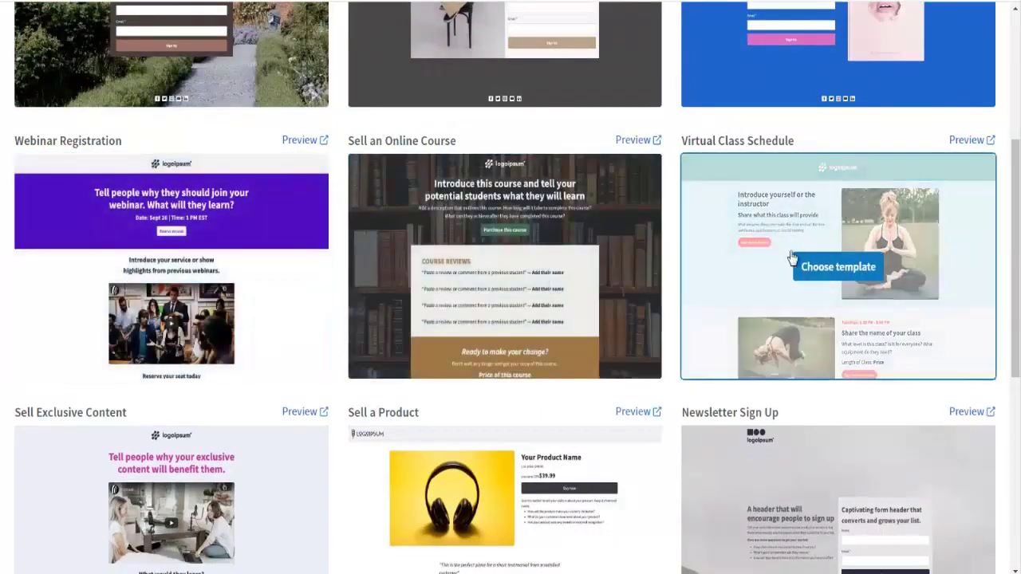
scroll(772, 301, "down", 2)
scroll(719, 343, "down", 2)
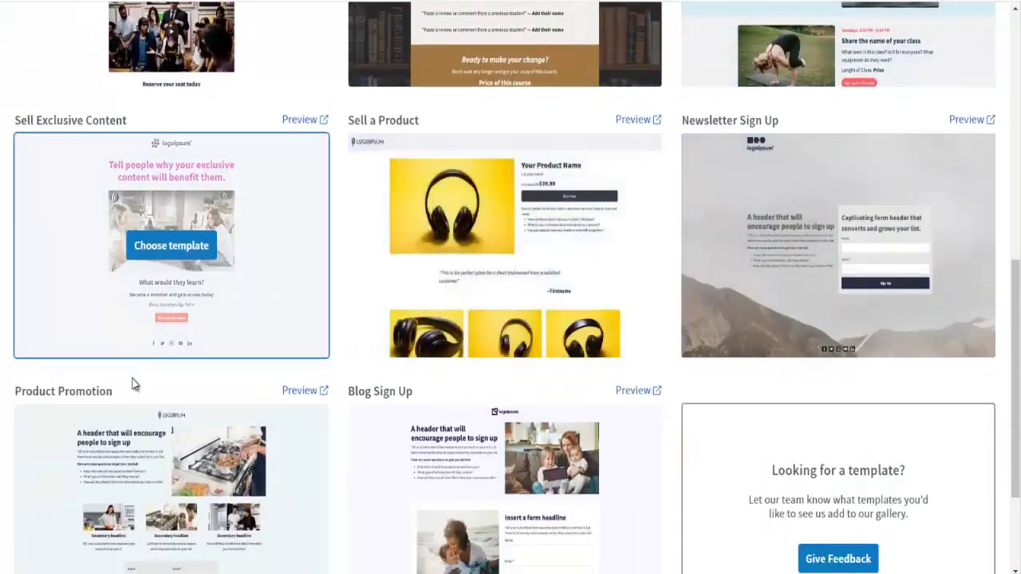
scroll(152, 391, "down", 2)
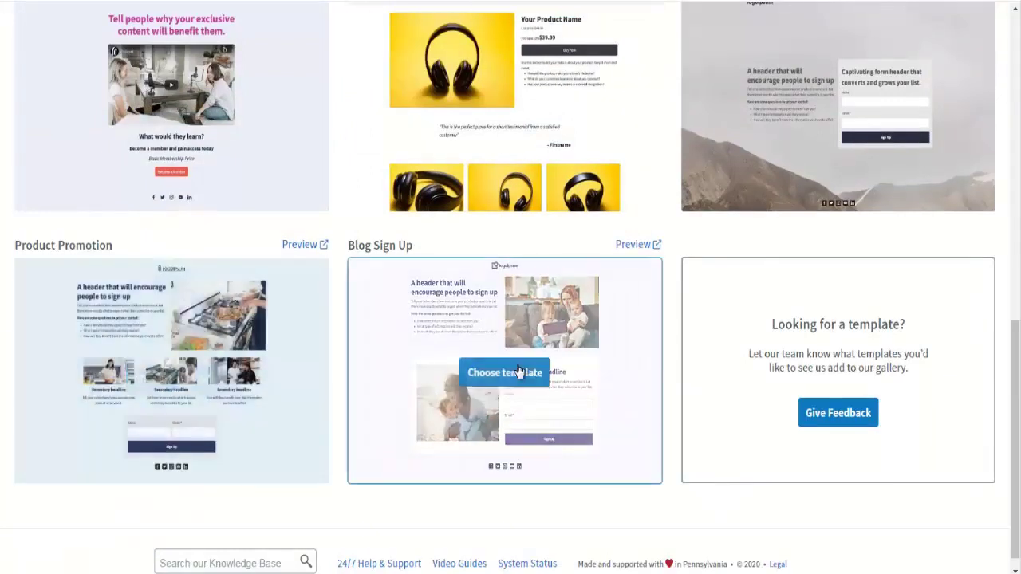
scroll(719, 343, "up", 3)
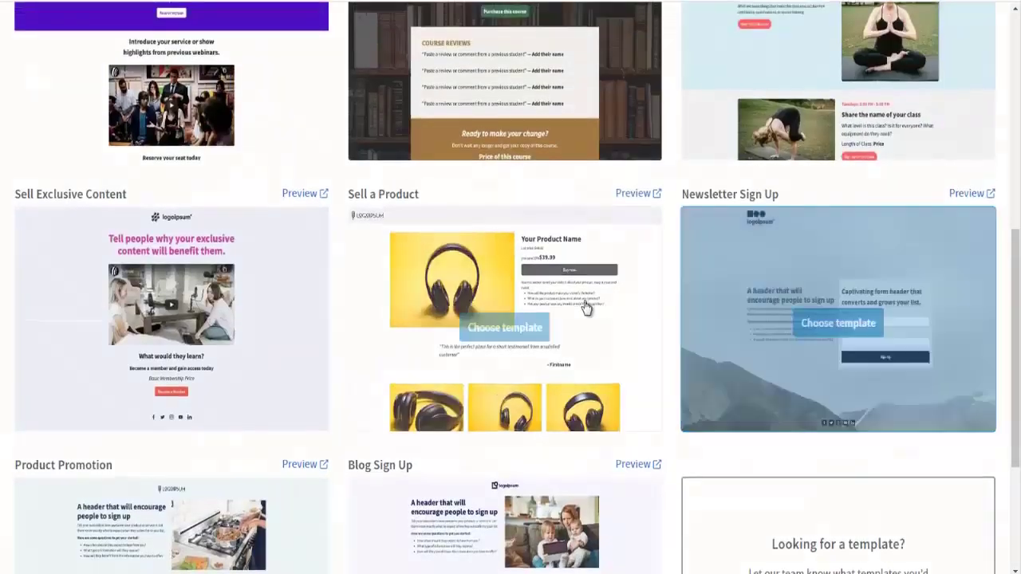
scroll(503, 319, "up", 3)
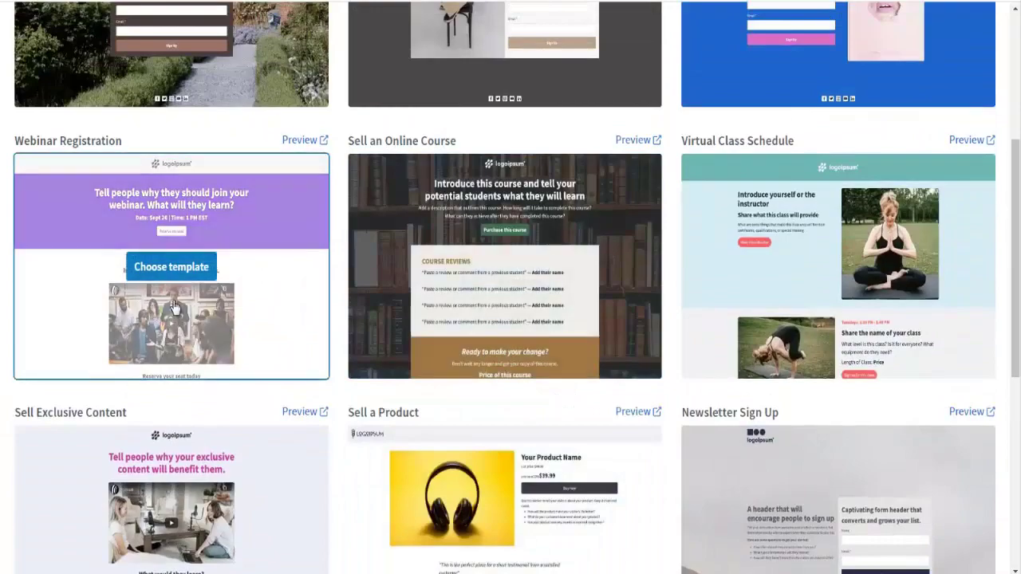
- Leave the landing page templates and open the list's Custom Fields page to view its field name and subscriber update options
scroll(222, 389, "up", 2)
scroll(319, 383, "up", 2)
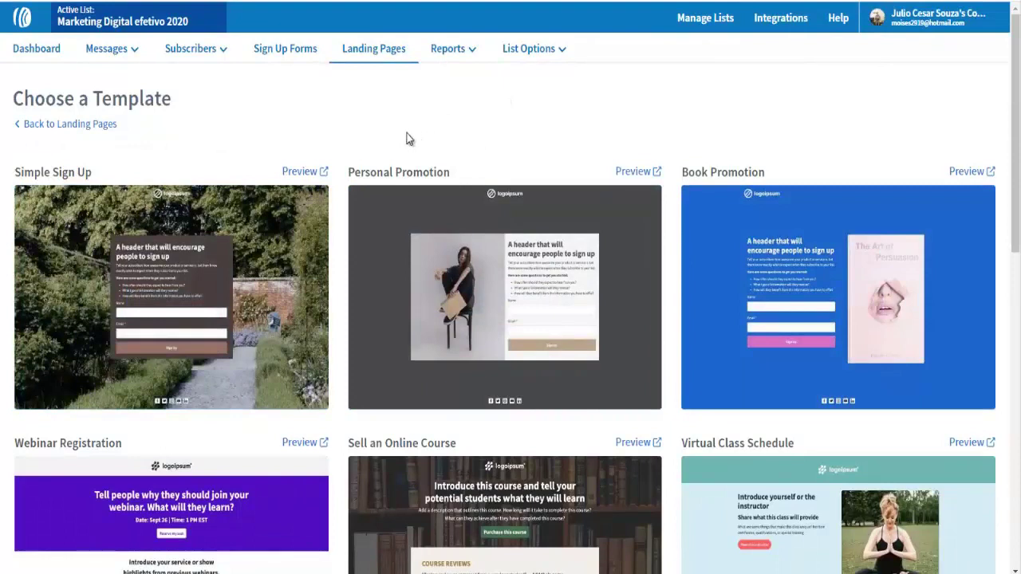
left_click(562, 51)
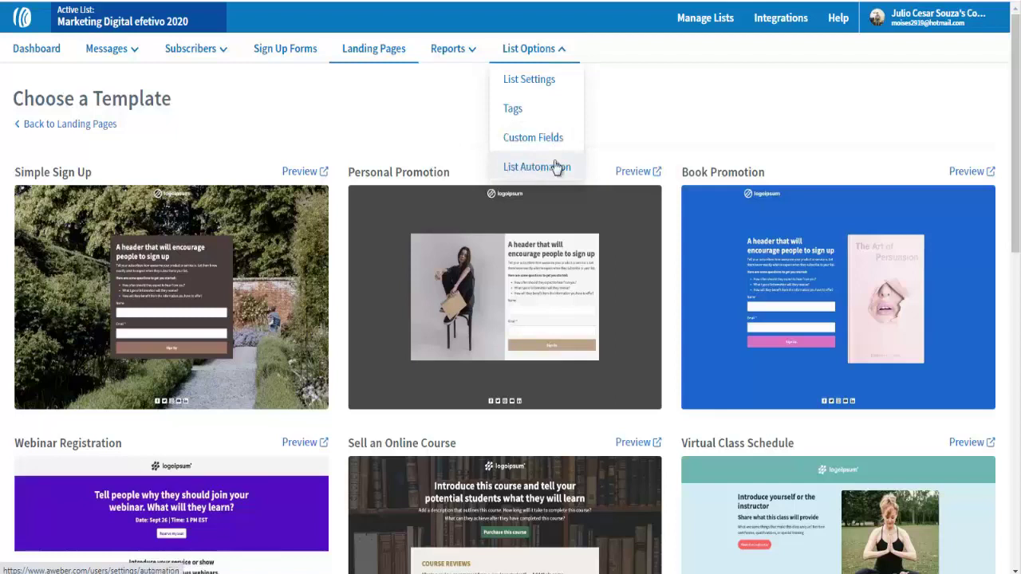
left_click(517, 144)
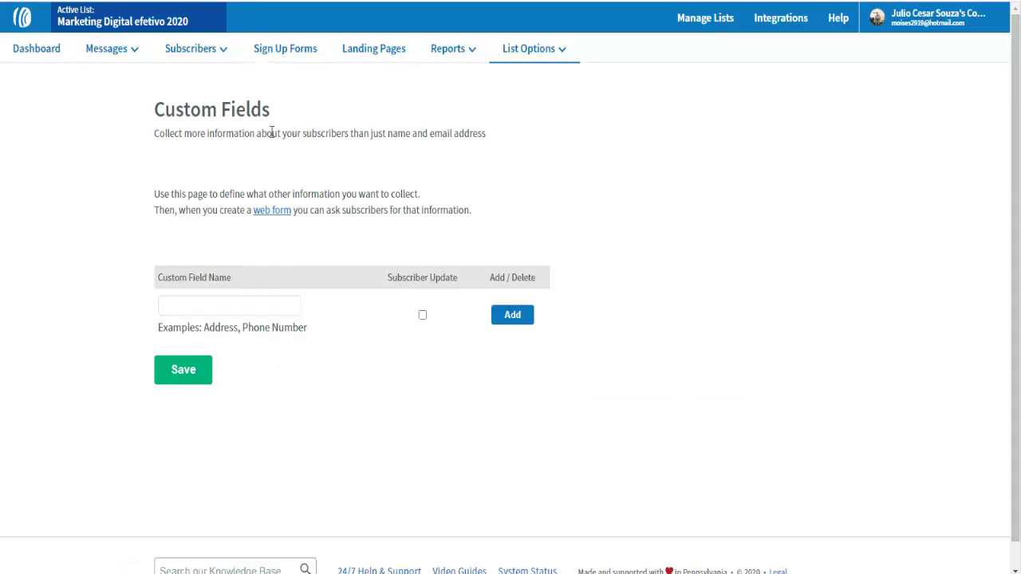
- Open the list's automations and review the Subscriber Automations and Page Hit Automations sections
left_click(561, 51)
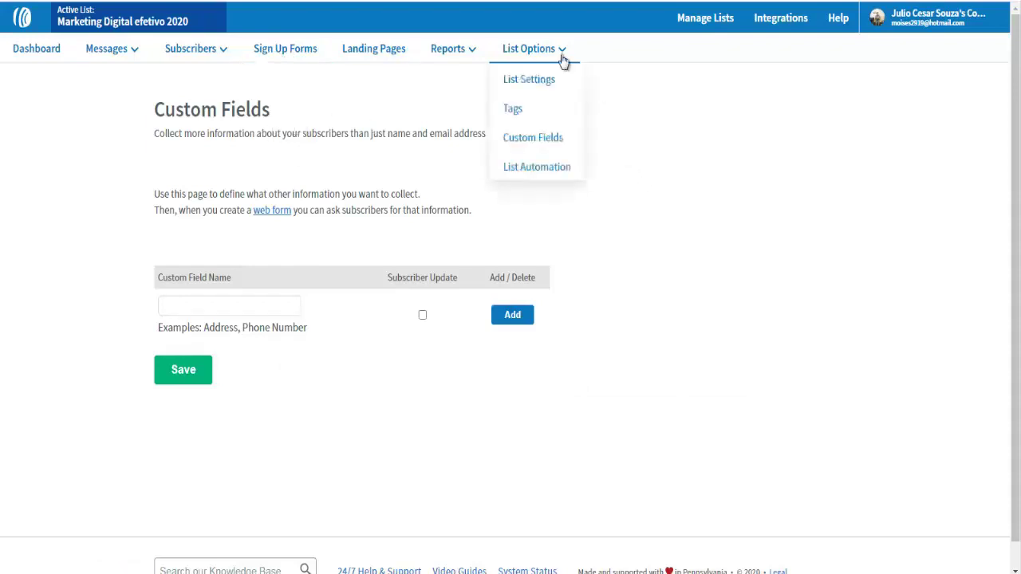
left_click(533, 170)
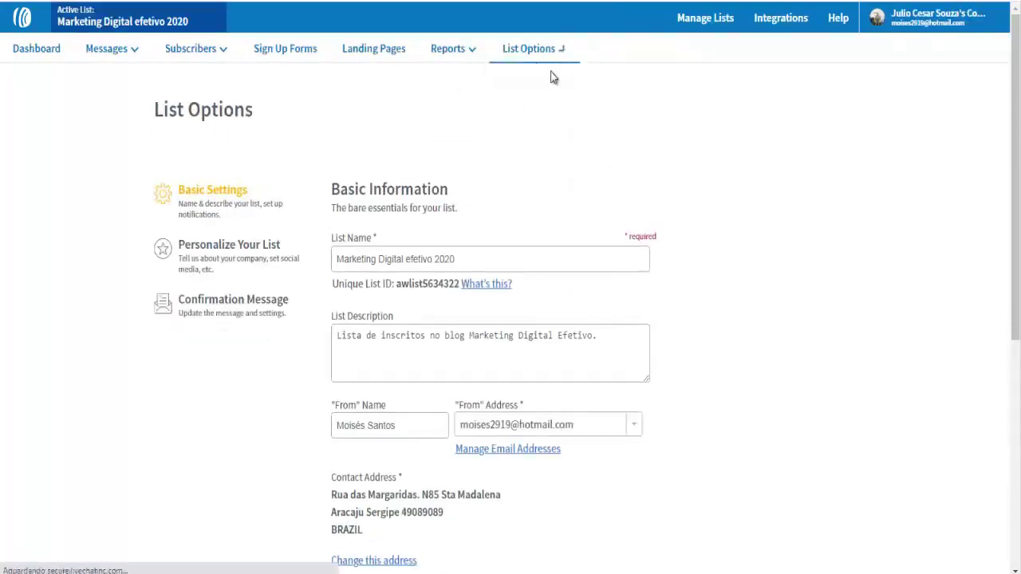
left_click(555, 63)
left_click(527, 165)
scroll(74, 300, "down", 1)
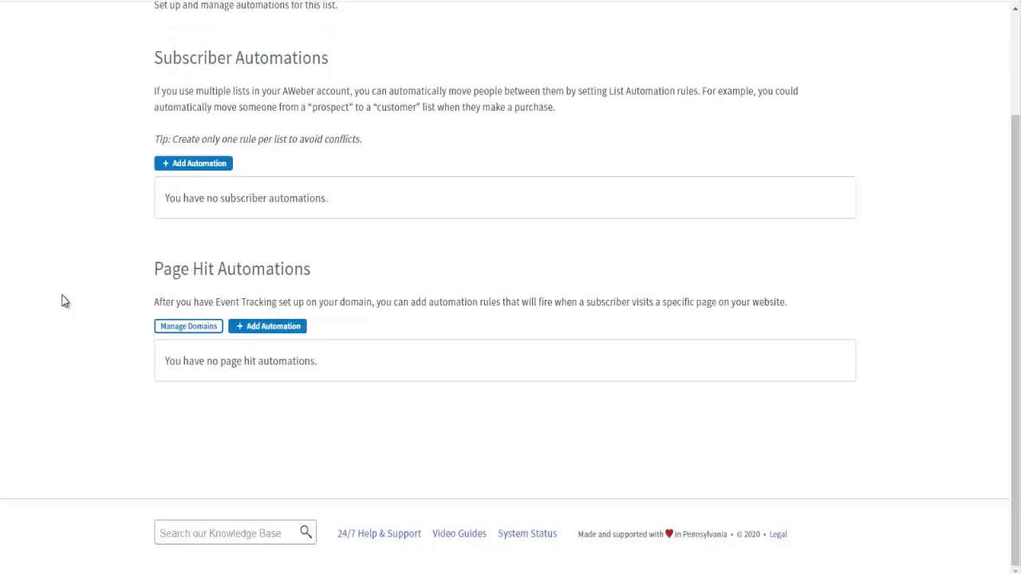
scroll(62, 301, "up", 1)
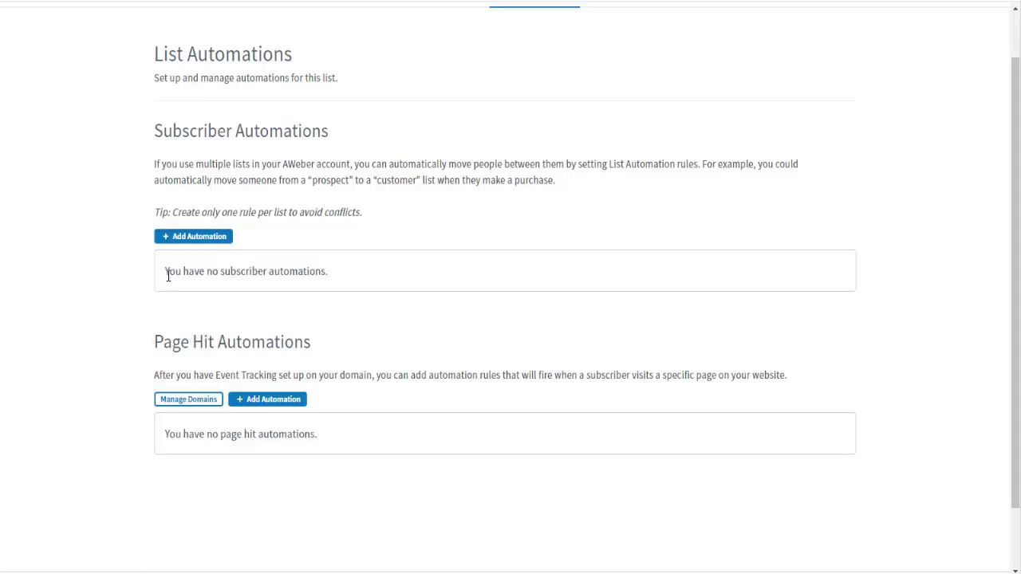
left_click_drag(168, 275, 345, 279)
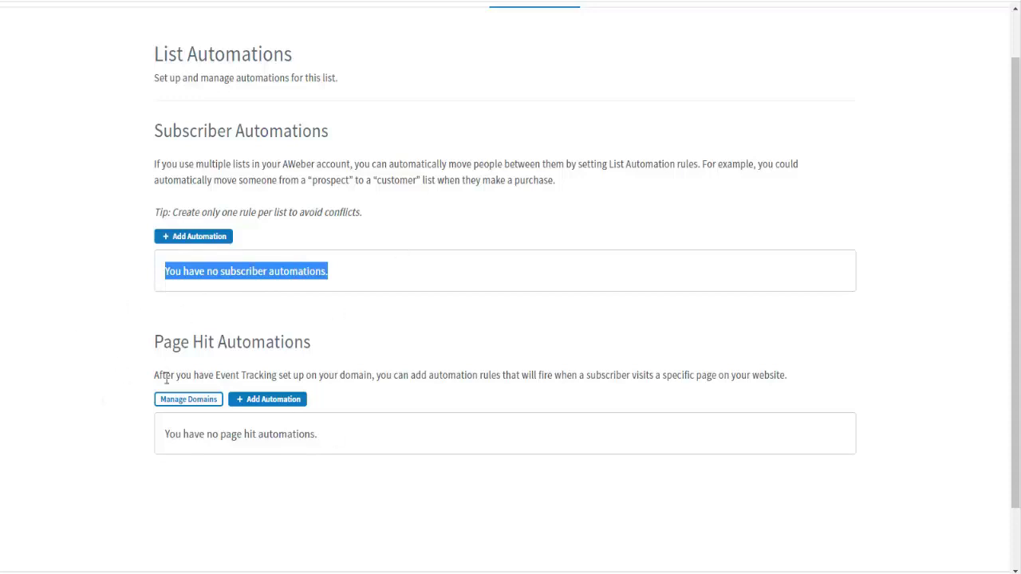
scroll(97, 357, "up", 1)
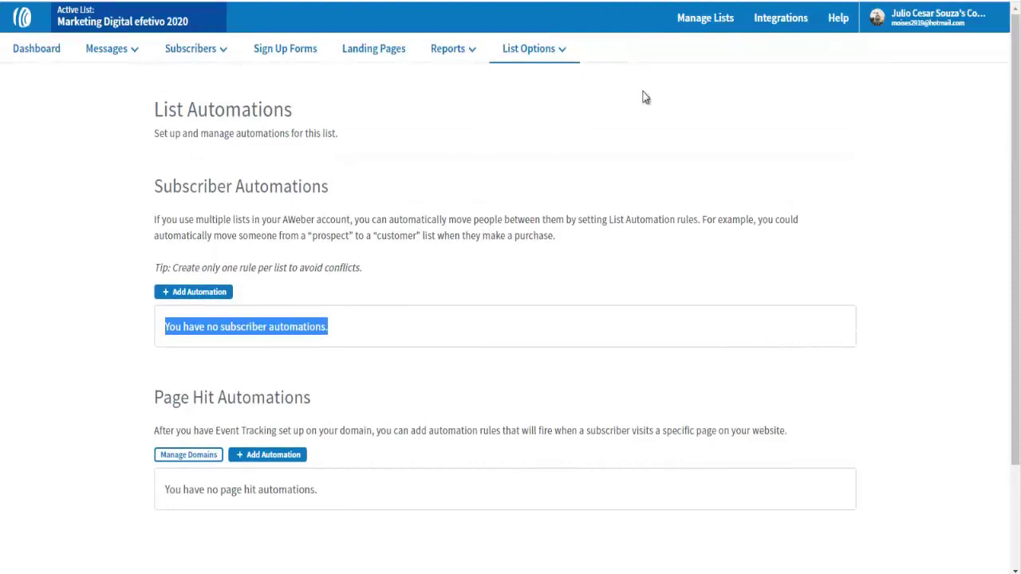
- Open the page for managing lists and translate it into Portuguese
left_click(707, 19)
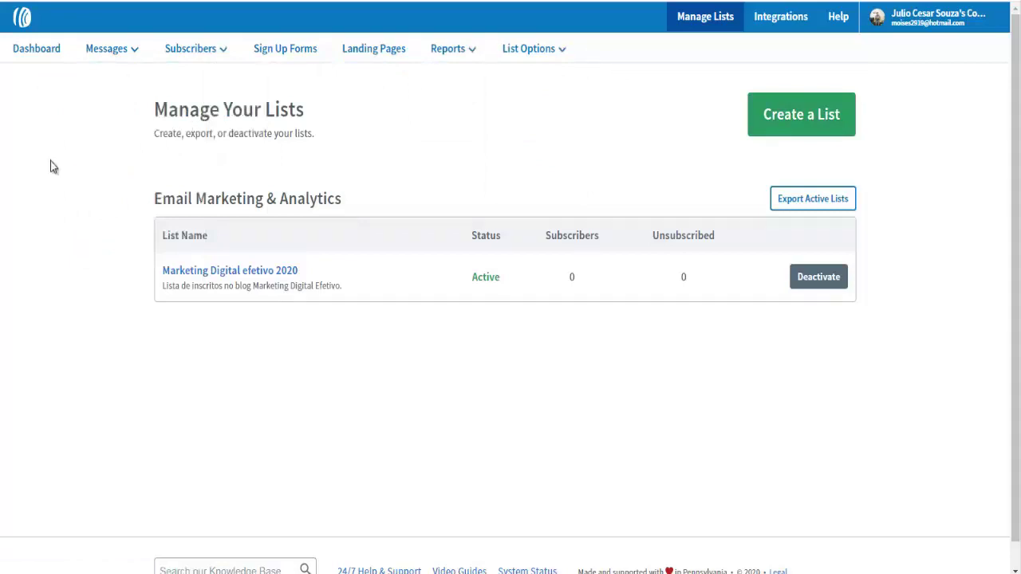
right_click(71, 155)
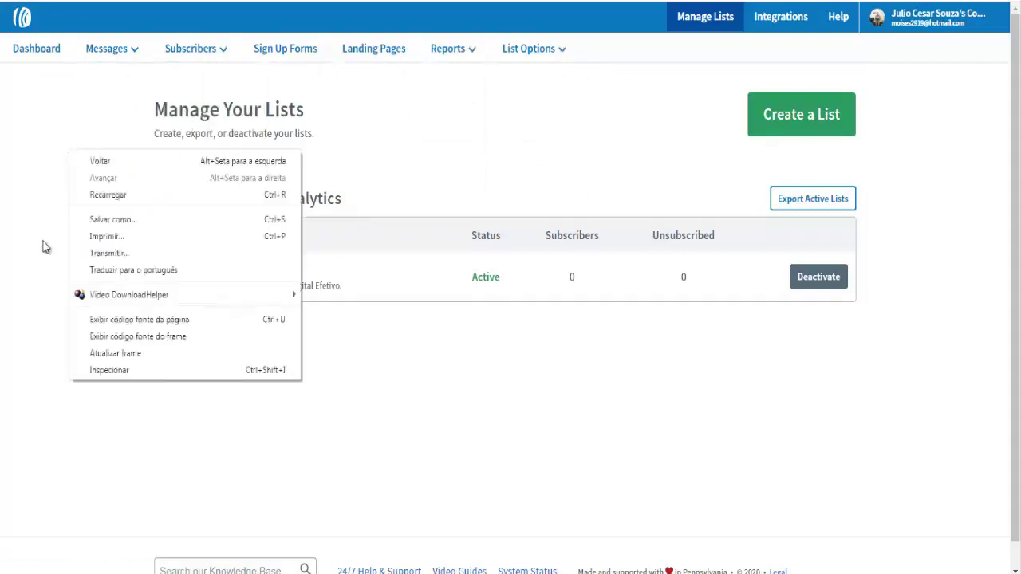
left_click(125, 269)
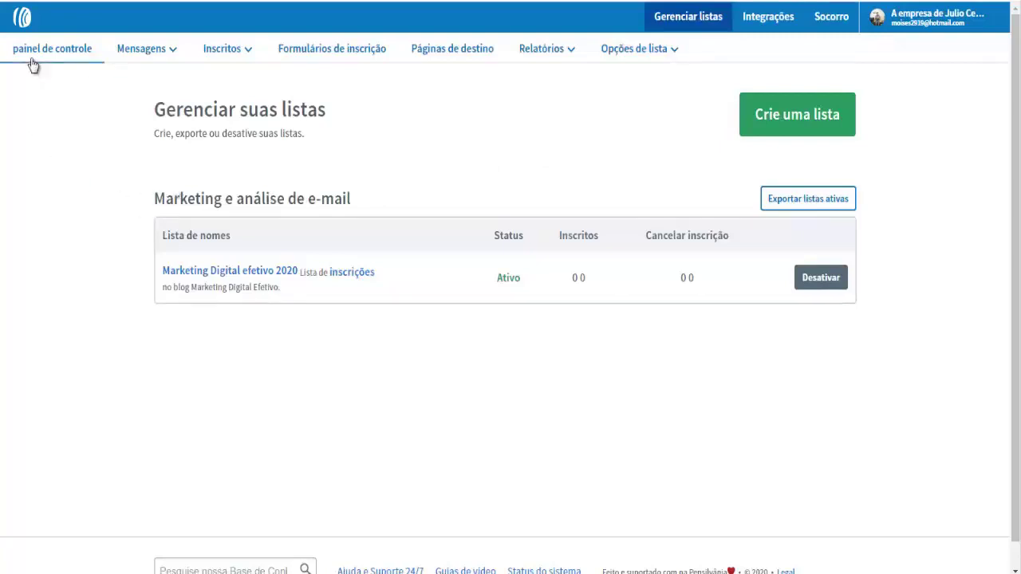
- Review the translated navigation entries for messages, subscribers, reports and list options
mouse_move(159, 62)
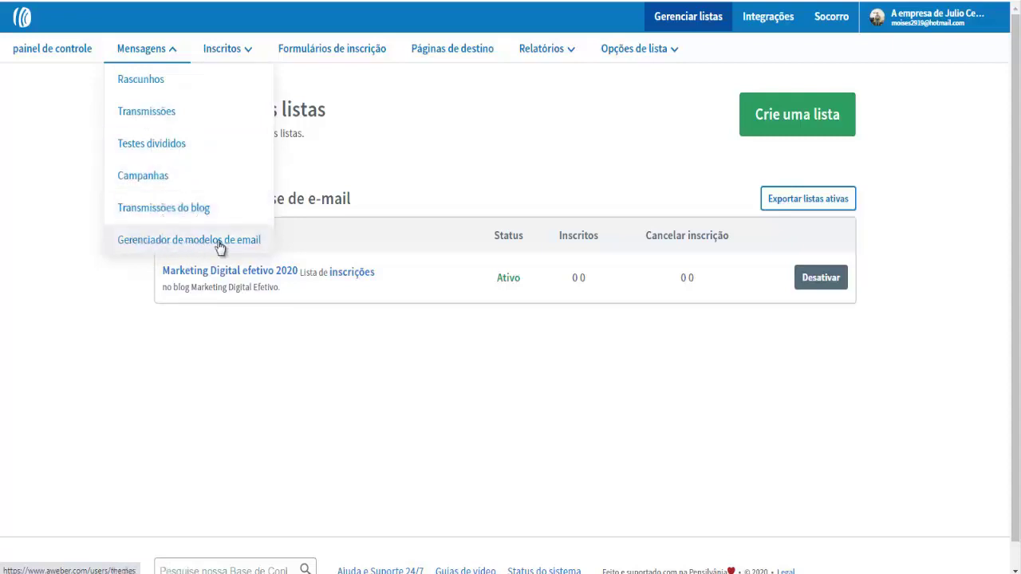
left_click(232, 50)
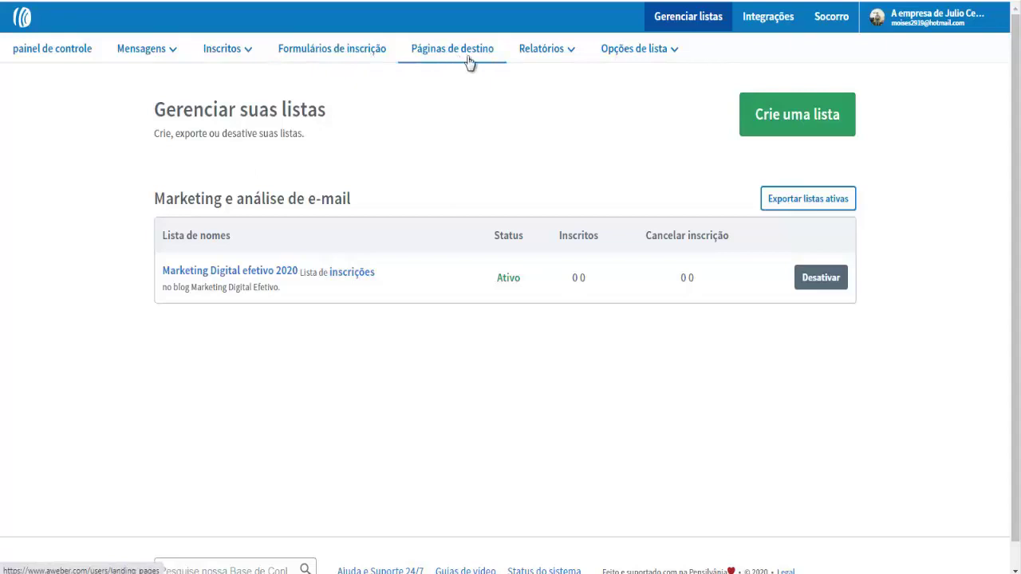
mouse_move(552, 58)
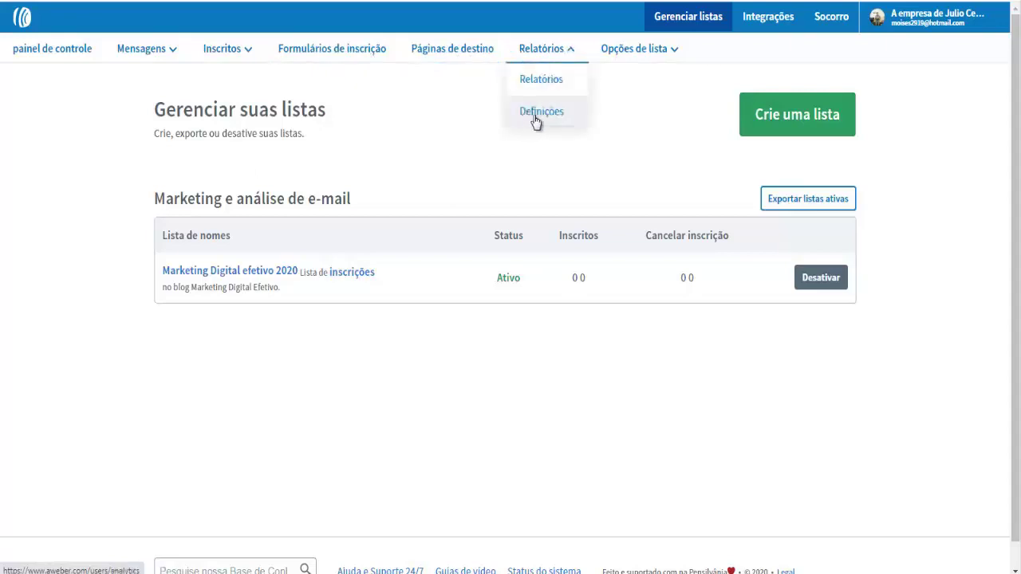
mouse_move(642, 52)
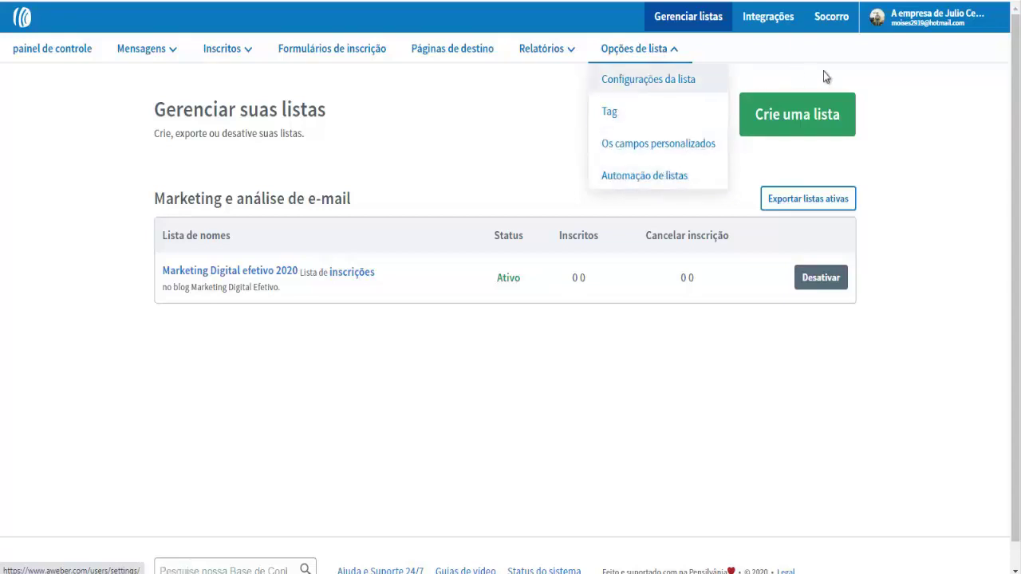
- Open the Integrations page and look over its connected integrations, help articles and exclusive offers
left_click(764, 24)
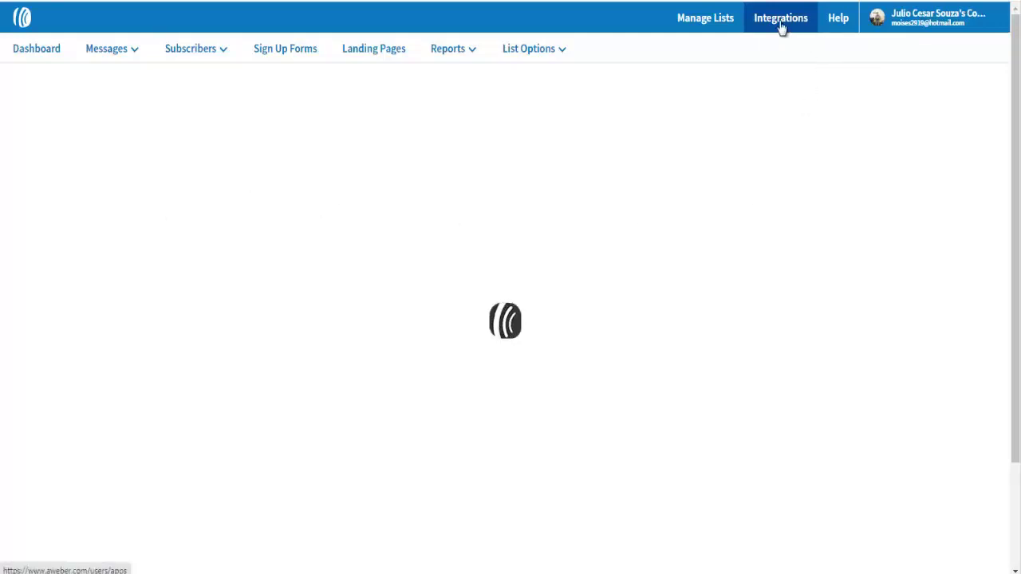
scroll(575, 202, "down", 1)
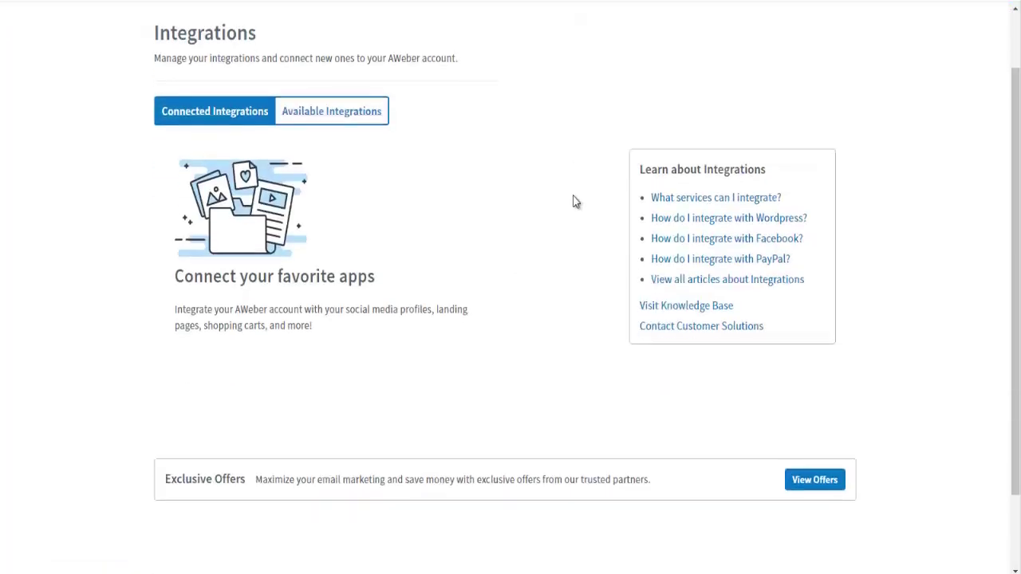
scroll(227, 327, "down", 2)
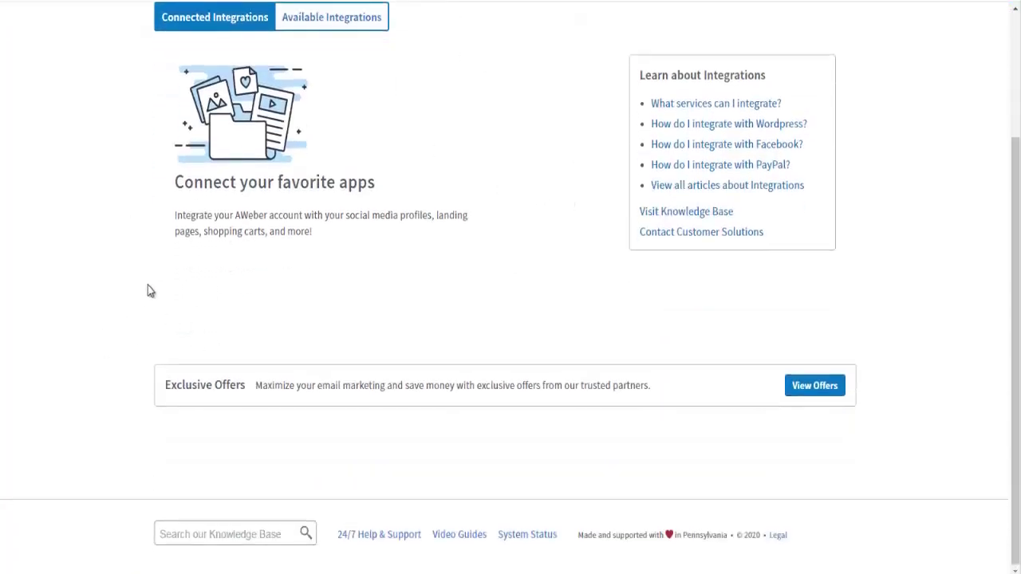
scroll(150, 288, "up", 3)
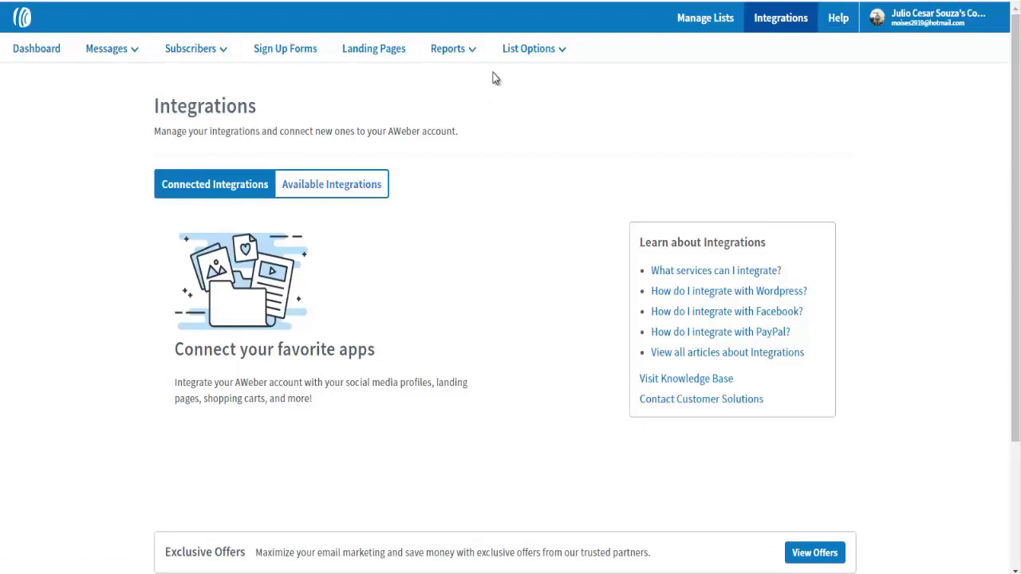
- Return to the account dashboard and look over its getting-started cards, Subscriber Stats, Landing Pages and Scheduled Broadcasts sections
left_click(33, 58)
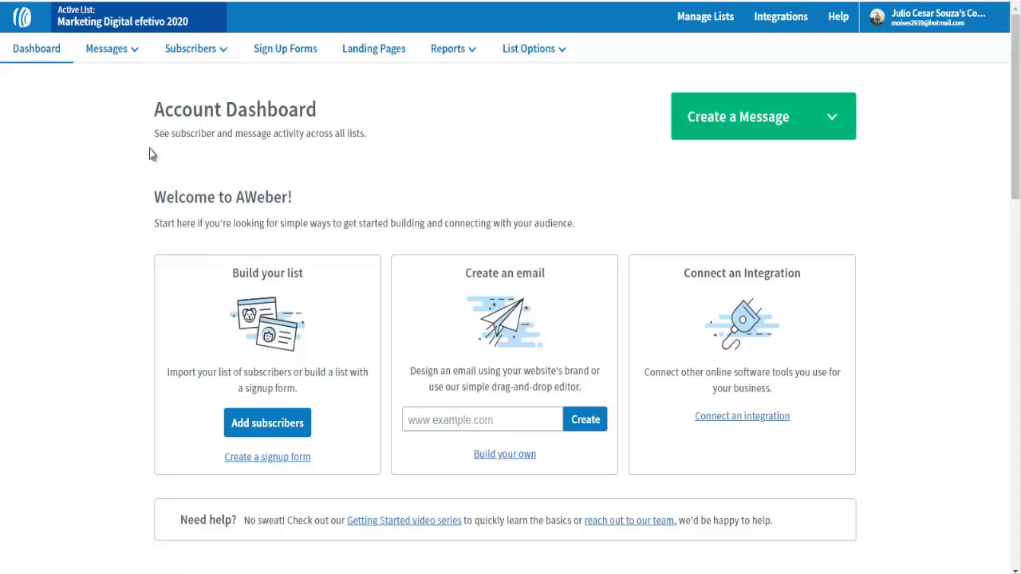
scroll(65, 112, "down", 2)
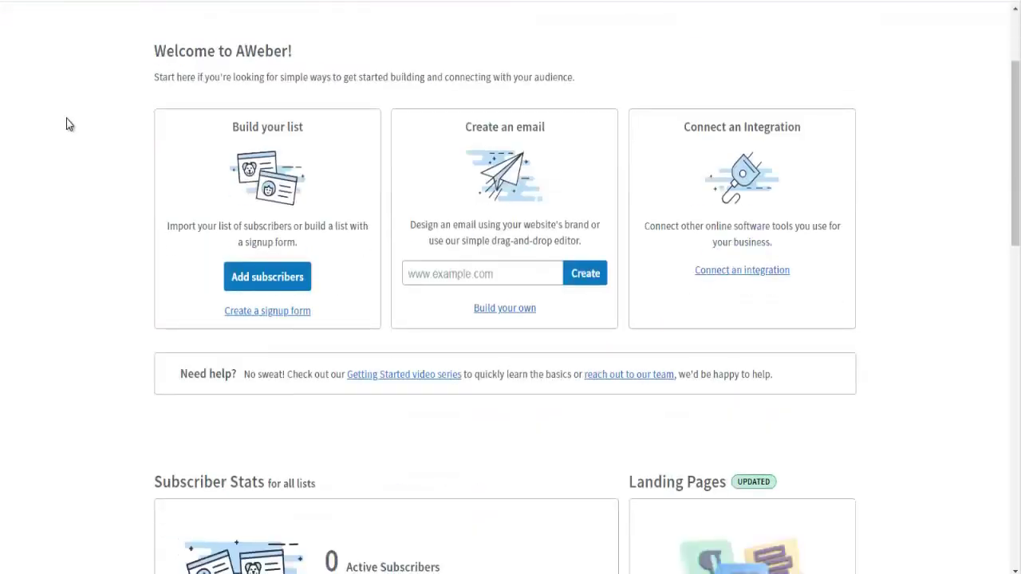
scroll(64, 131, "down", 2)
scroll(61, 176, "up", 3)
scroll(60, 181, "down", 5)
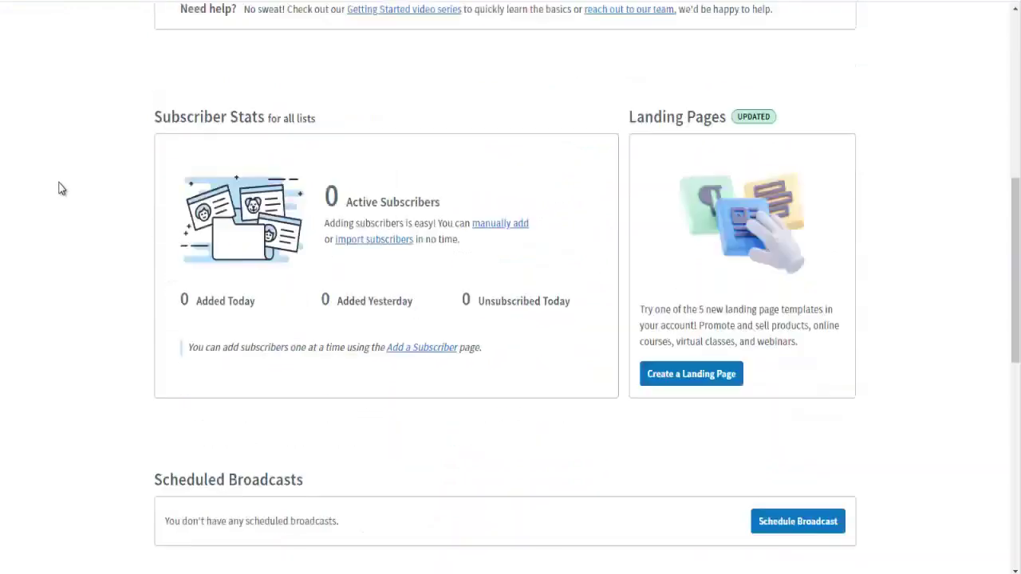
scroll(61, 188, "down", 5)
scroll(61, 191, "up", 9)
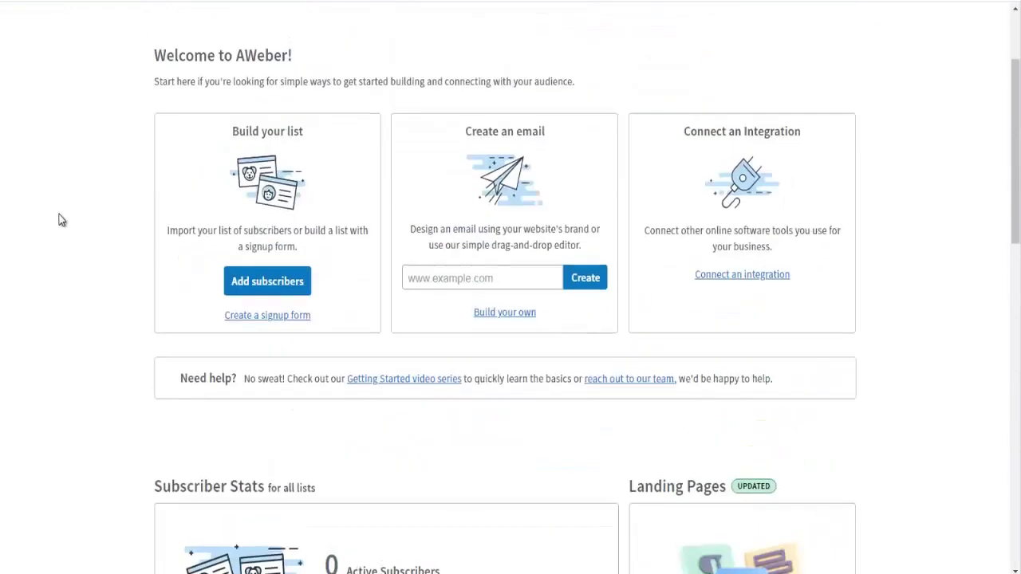
scroll(61, 215, "up", 2)
- Reload the account dashboard and examine the List Stats table's Yesterday, Unsubscribed and Total figures for the list
left_click(35, 58)
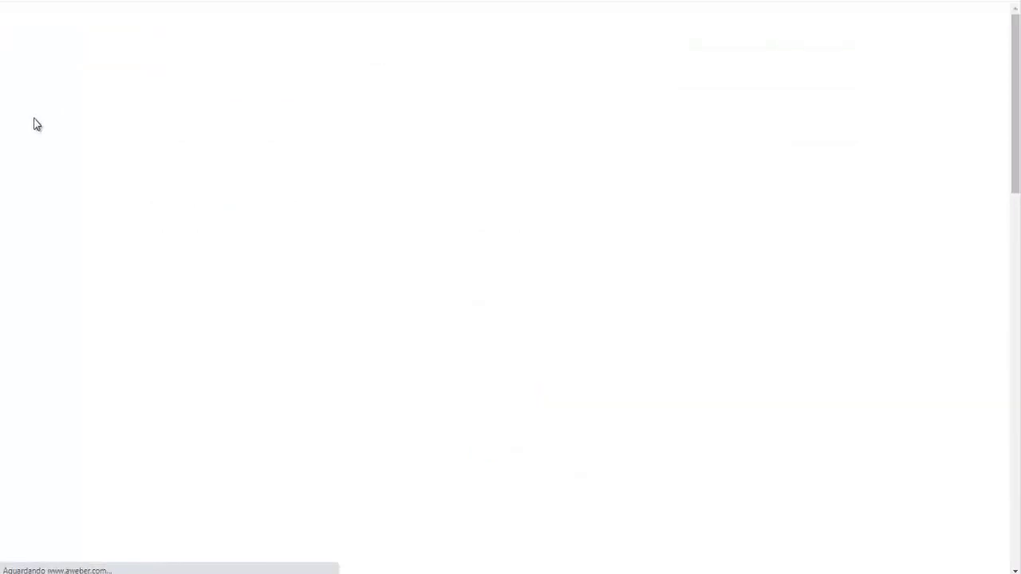
scroll(43, 127, "down", 2)
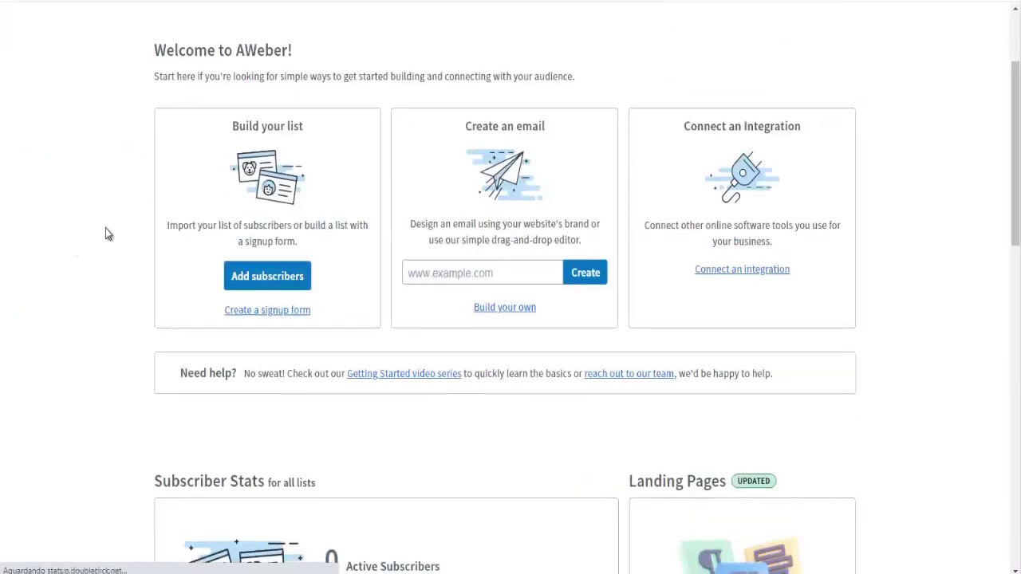
scroll(105, 228, "down", 8)
scroll(83, 245, "down", 5)
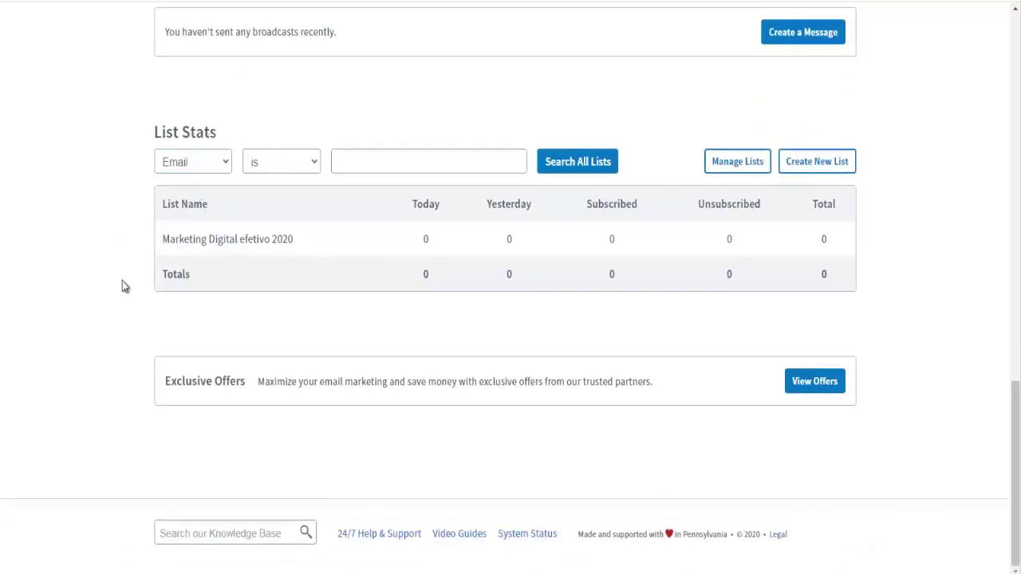
double_click(505, 241)
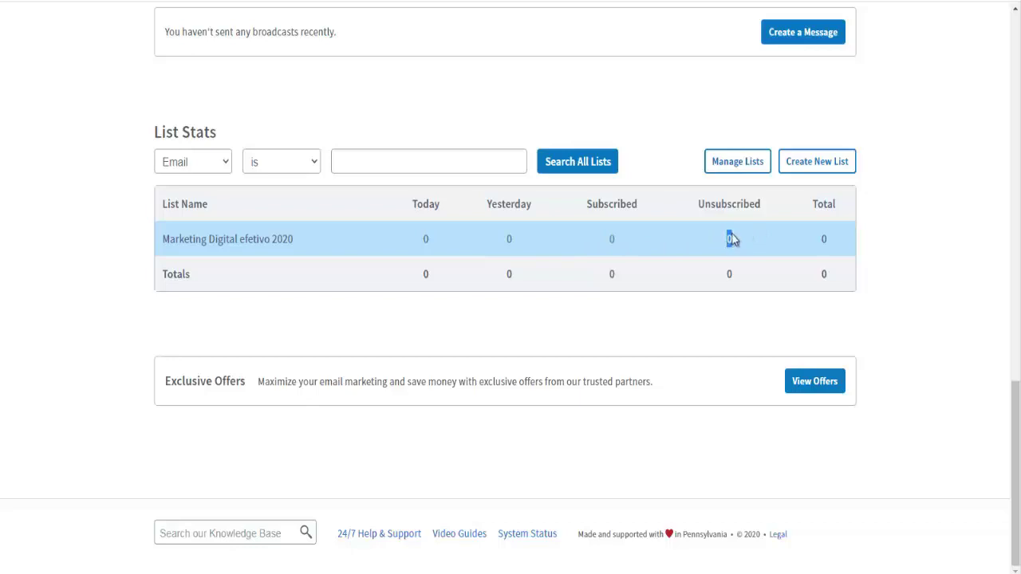
left_click(823, 238)
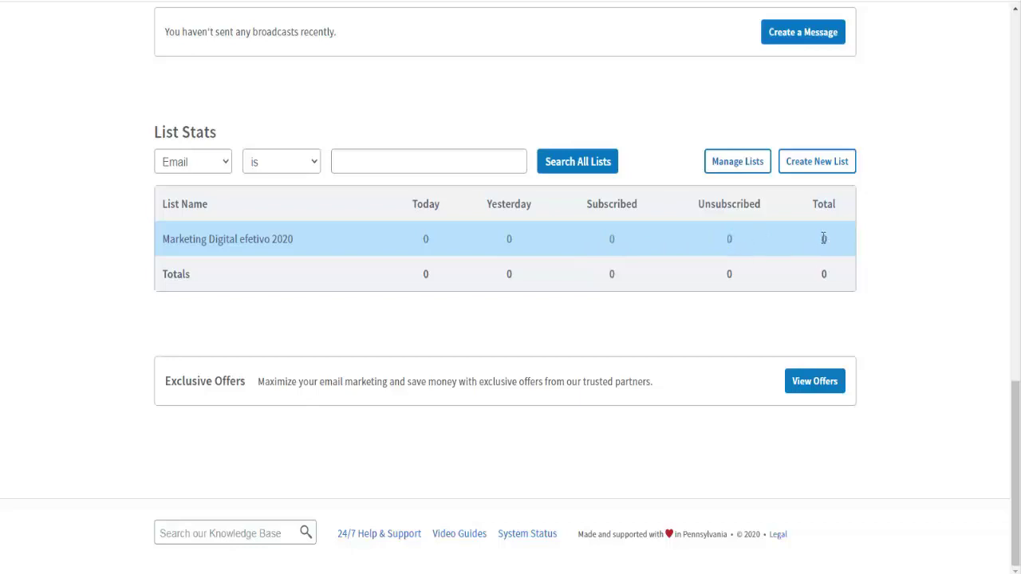
double_click(731, 239)
double_click(823, 239)
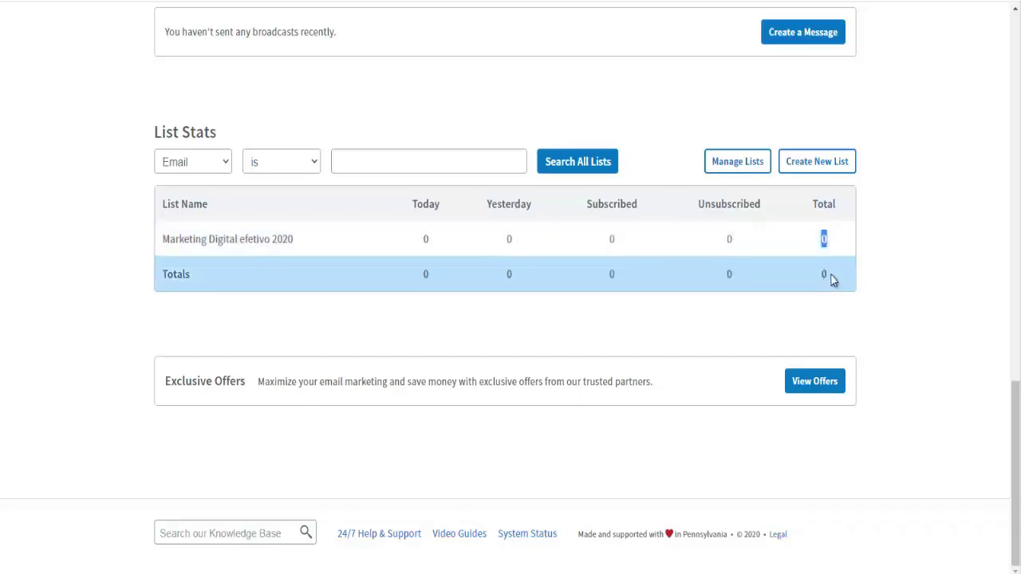
left_click_drag(832, 279, 818, 275)
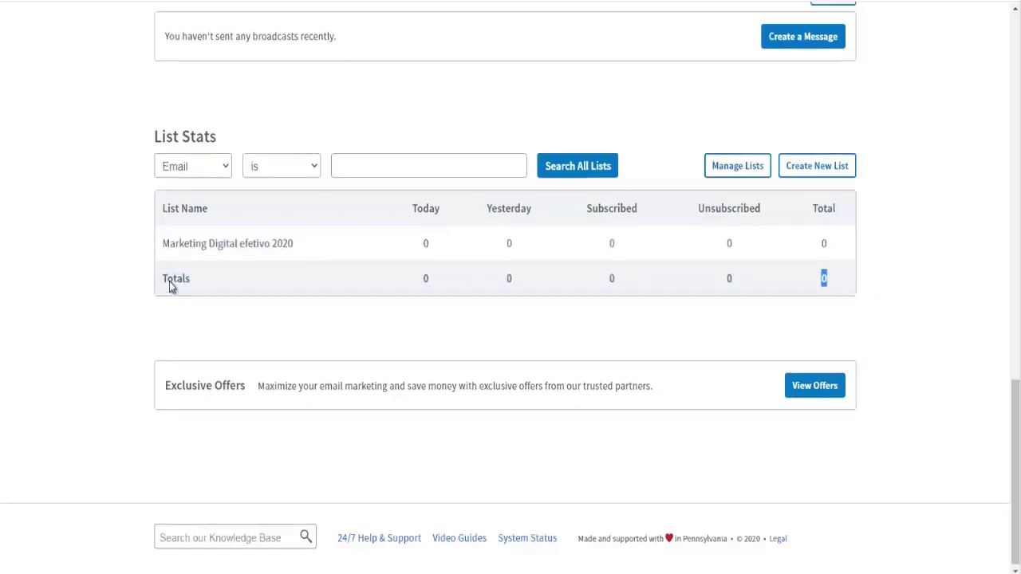
- Leave the dashboard's List Stats and open the page for adding subscribers to the list
scroll(371, 291, "up", 1)
scroll(299, 326, "up", 9)
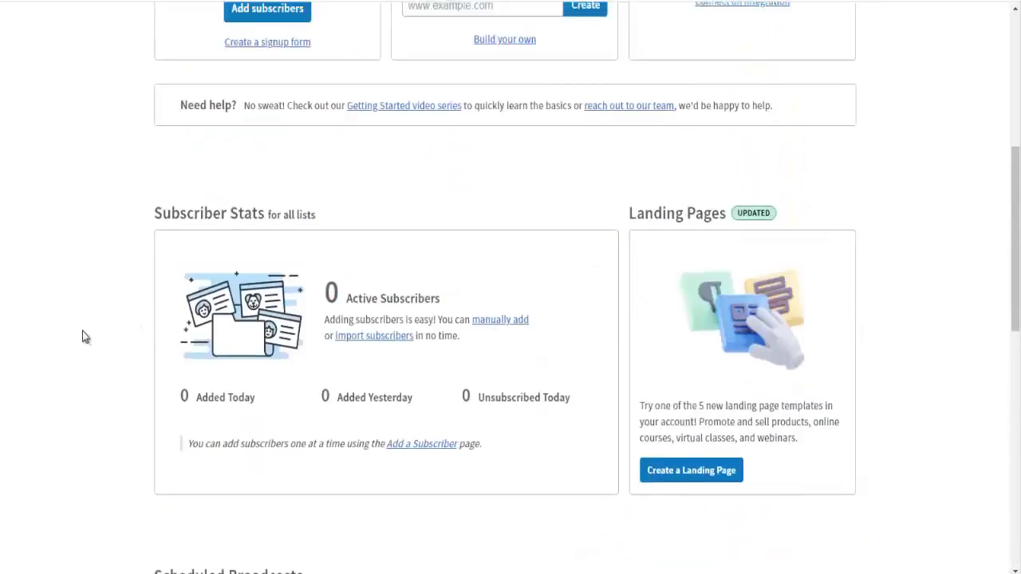
scroll(84, 336, "up", 2)
scroll(83, 336, "up", 3)
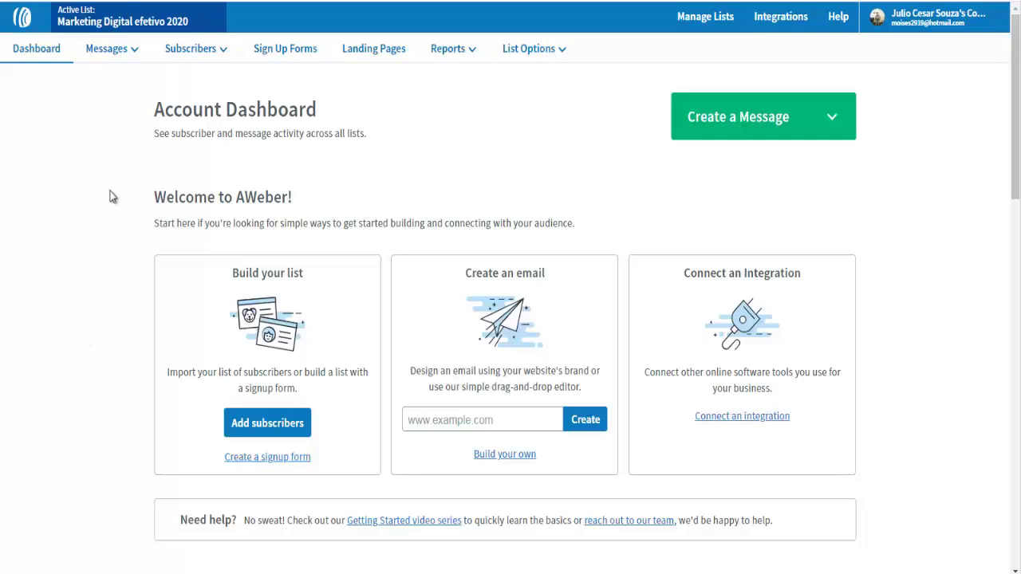
mouse_move(205, 54)
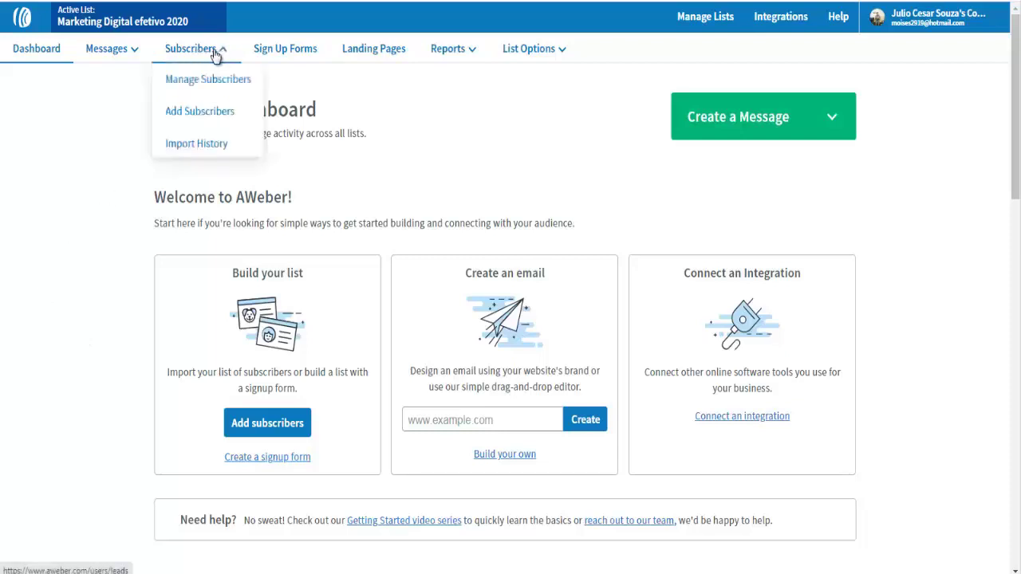
left_click(200, 111)
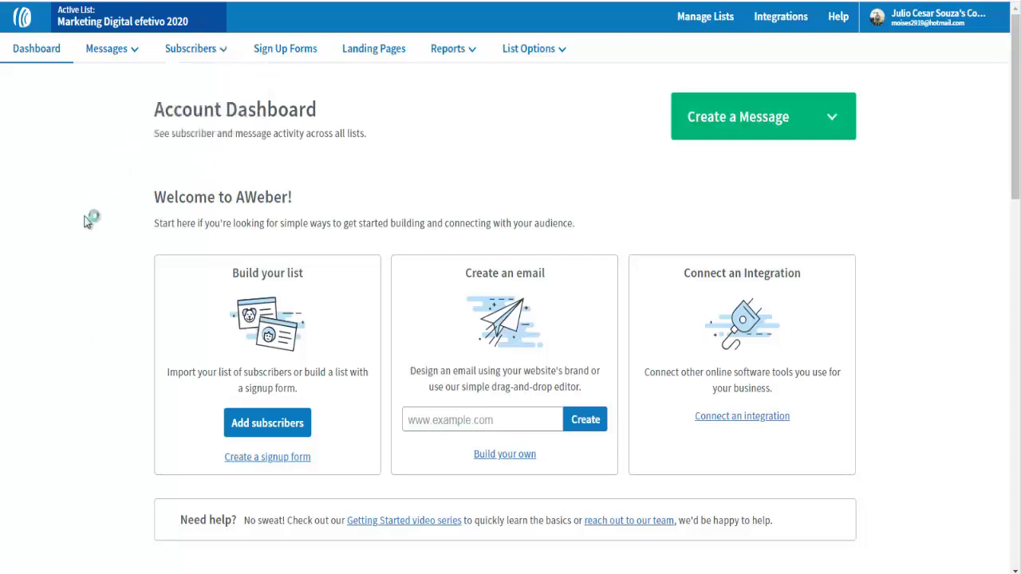